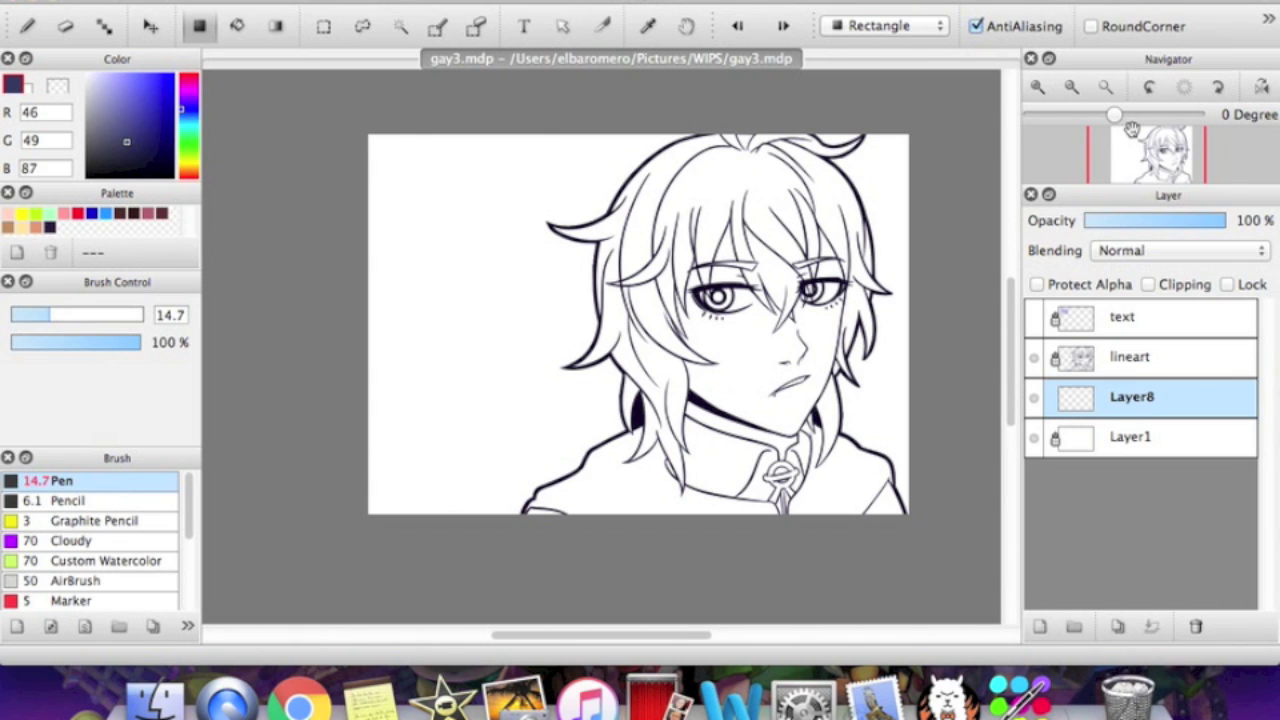
Set the colour to RGB 50, 54, 109 and cover the whole canvas on Layer8 with a filled rectangle.
left_click_drag(1132, 129, 1136, 131)
left_click(133, 133)
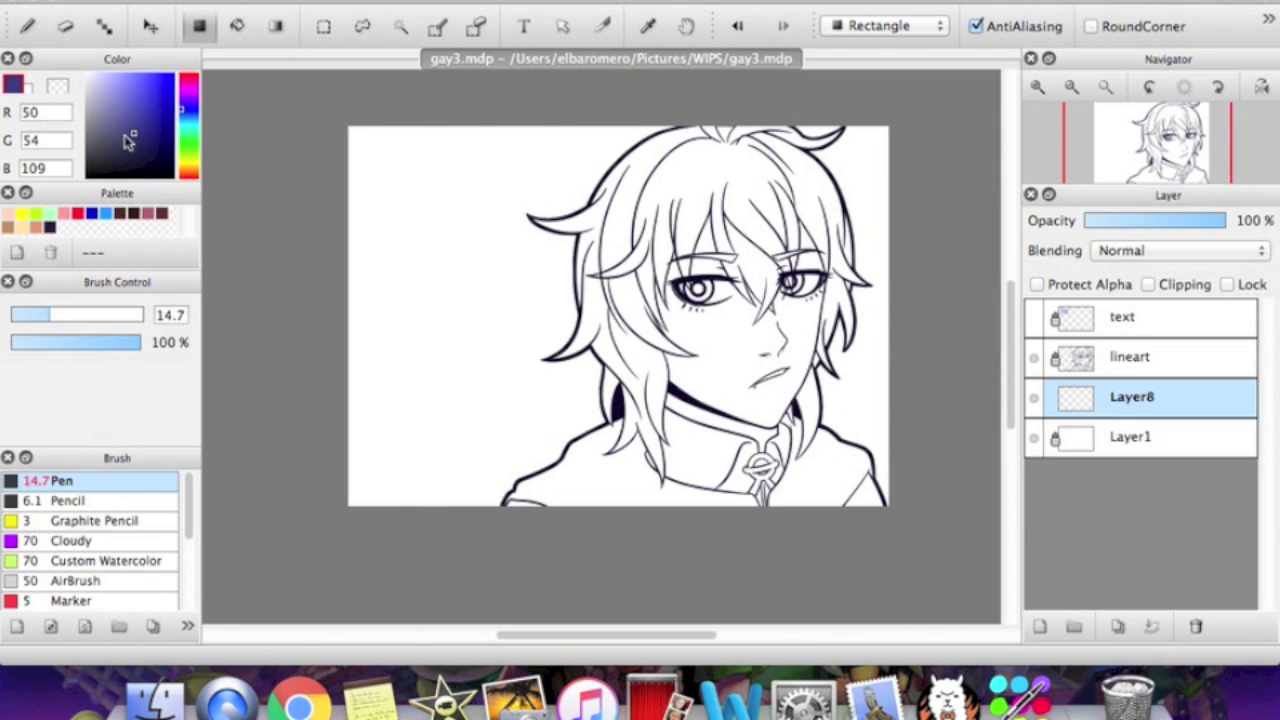
left_click_drag(311, 105, 962, 538)
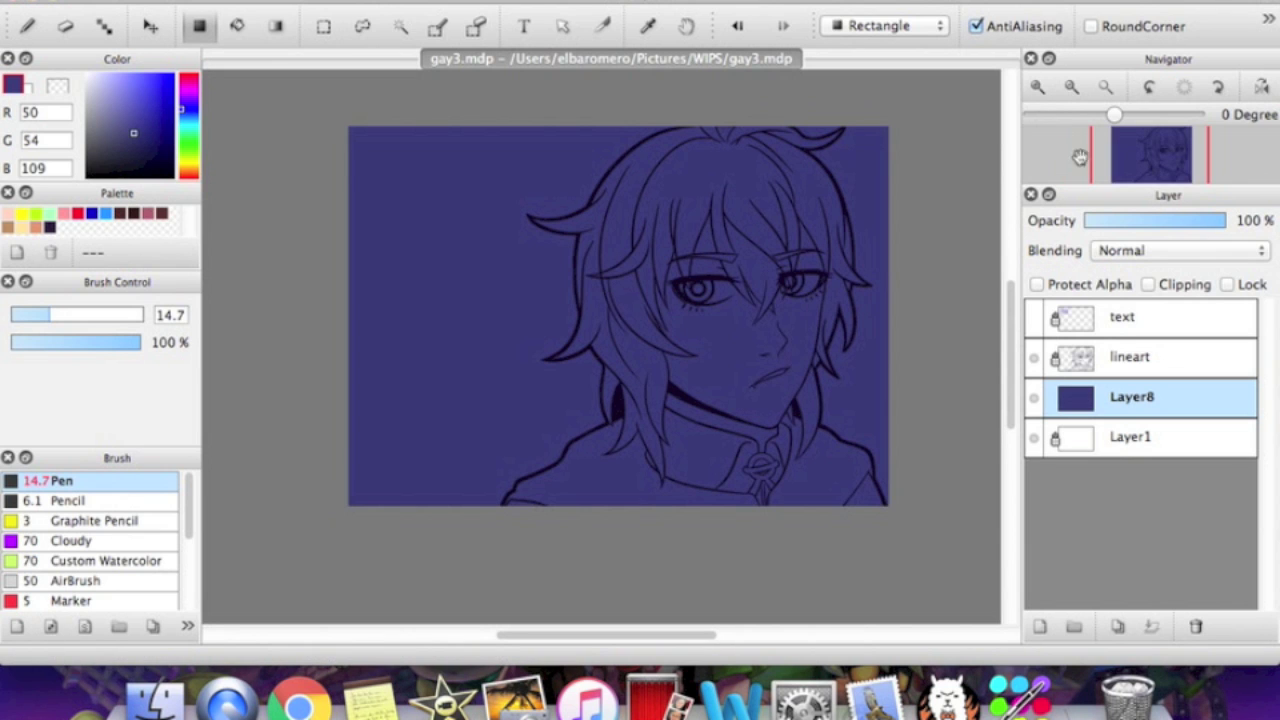
left_click(1046, 92)
left_click_drag(1152, 160, 1163, 122)
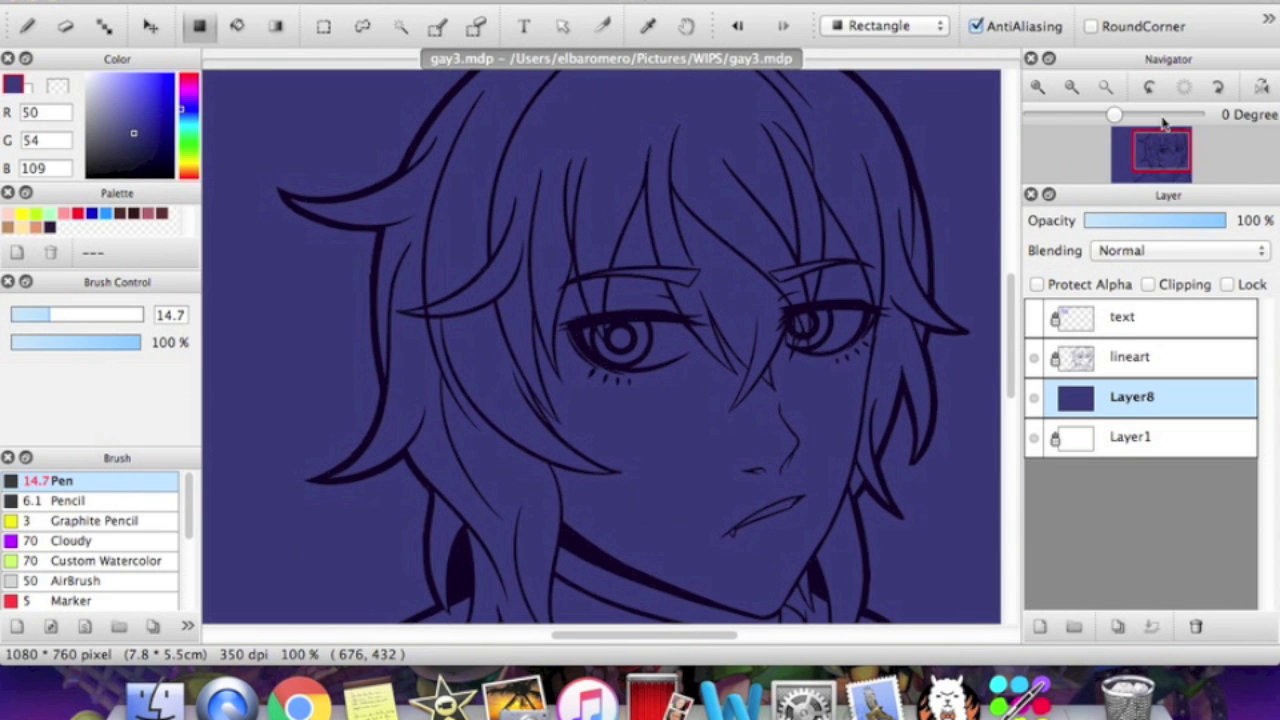
Hide Layer8, add a new layer above it, and bucket-fill the face and the skin above the eyes with the dark blue.
mouse_move(1154, 160)
left_mouse_down()
mouse_move(1152, 175)
mouse_move(1153, 145)
left_mouse_up()
left_click(1071, 87)
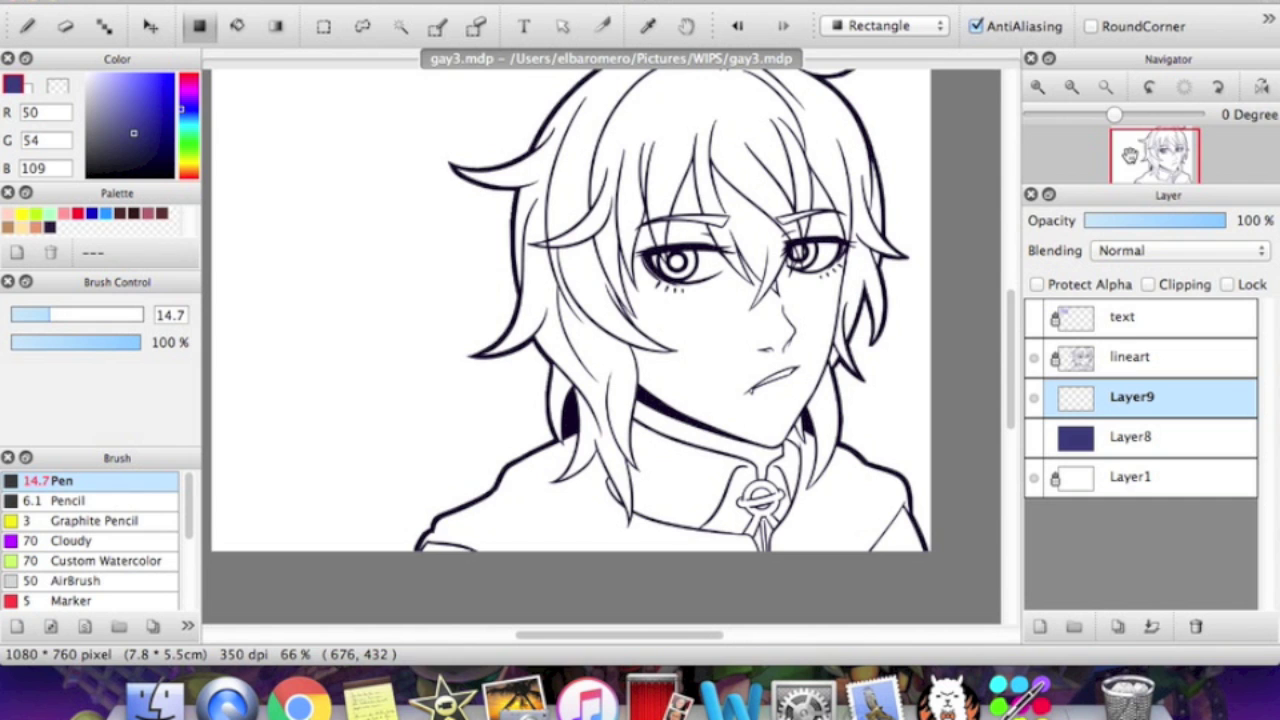
left_click(1041, 87)
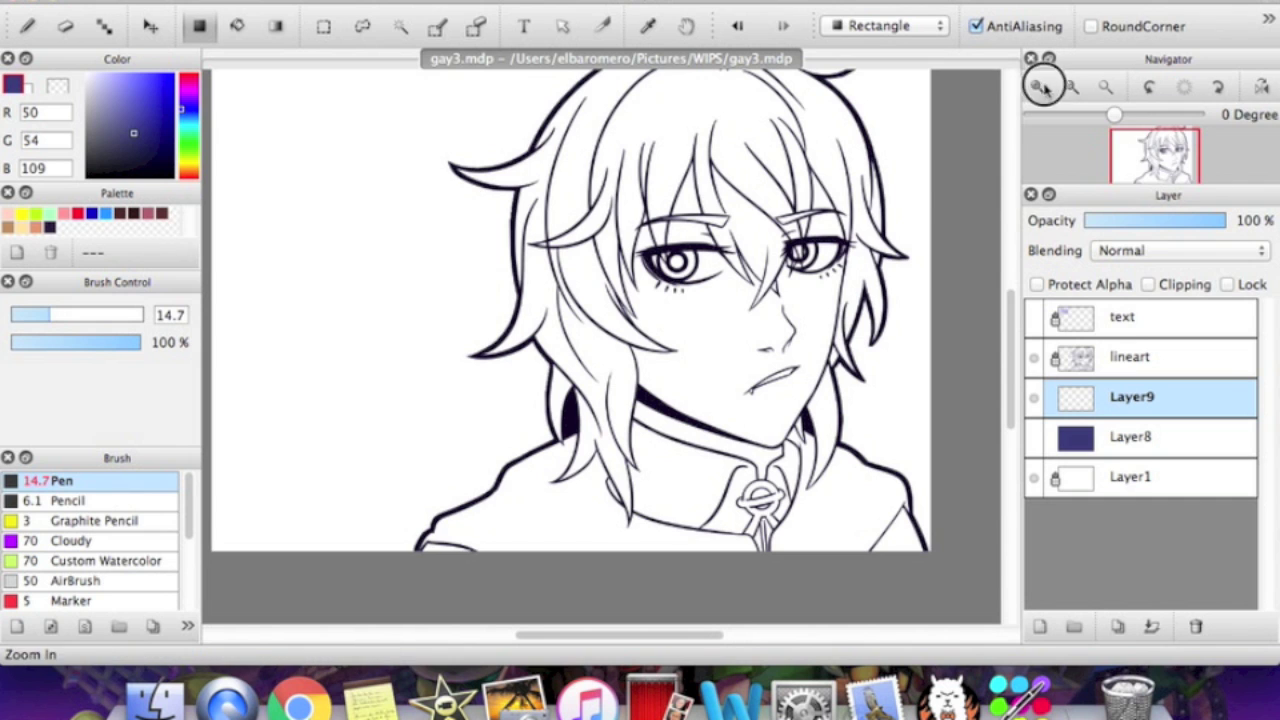
left_click(1041, 87)
left_click_drag(1158, 168, 1164, 158)
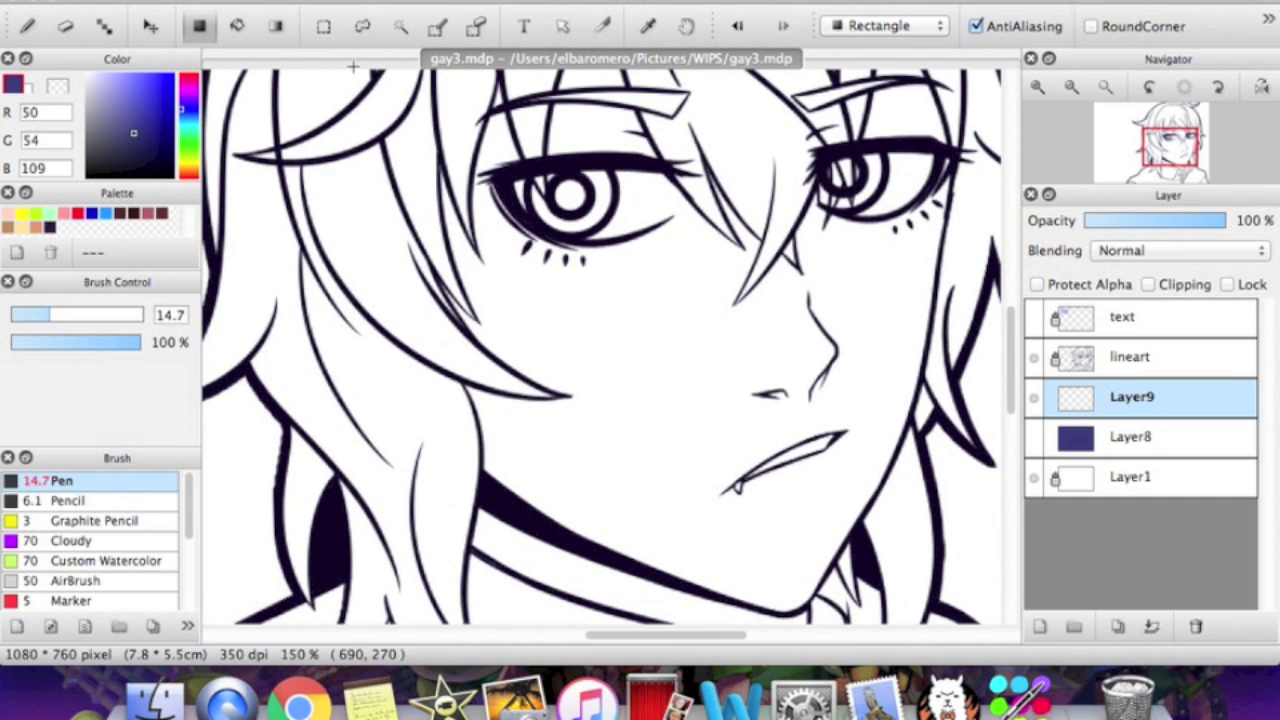
left_click(237, 26)
left_click(551, 289)
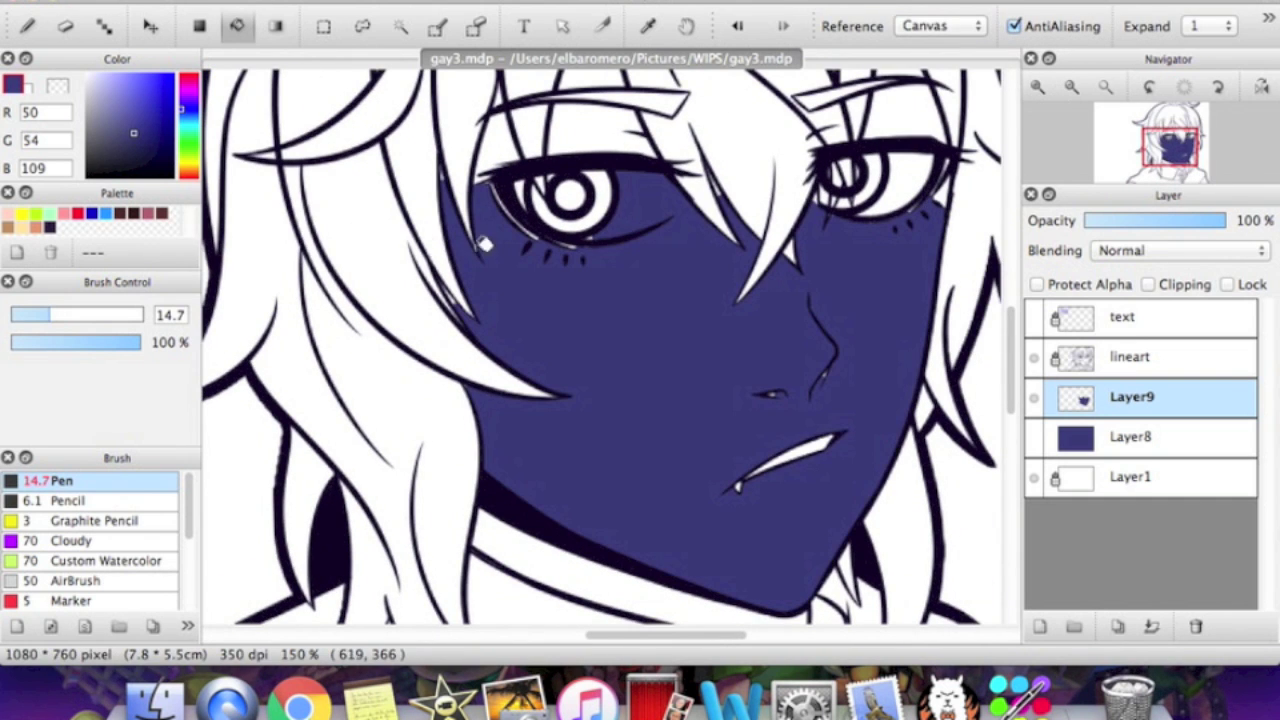
left_click(512, 122)
left_click(600, 113)
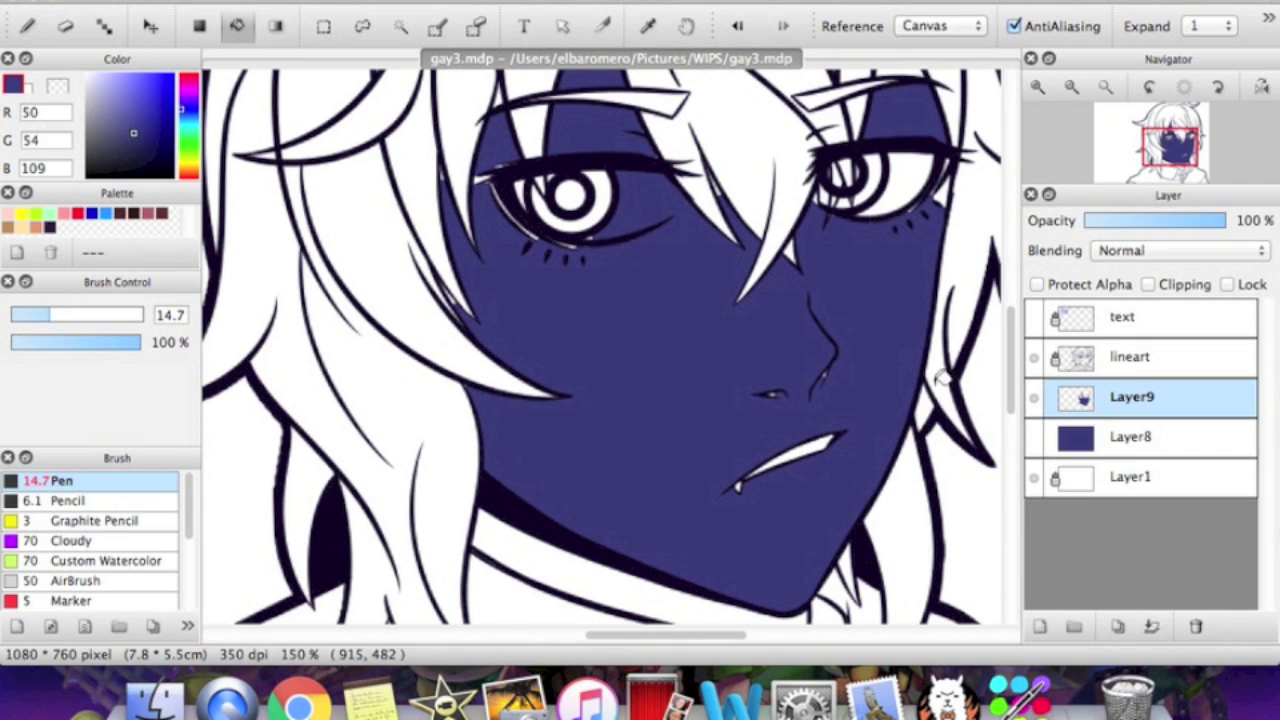
Bucket-fill the neck area between the jaw and the collar with the same dark blue.
key("b")
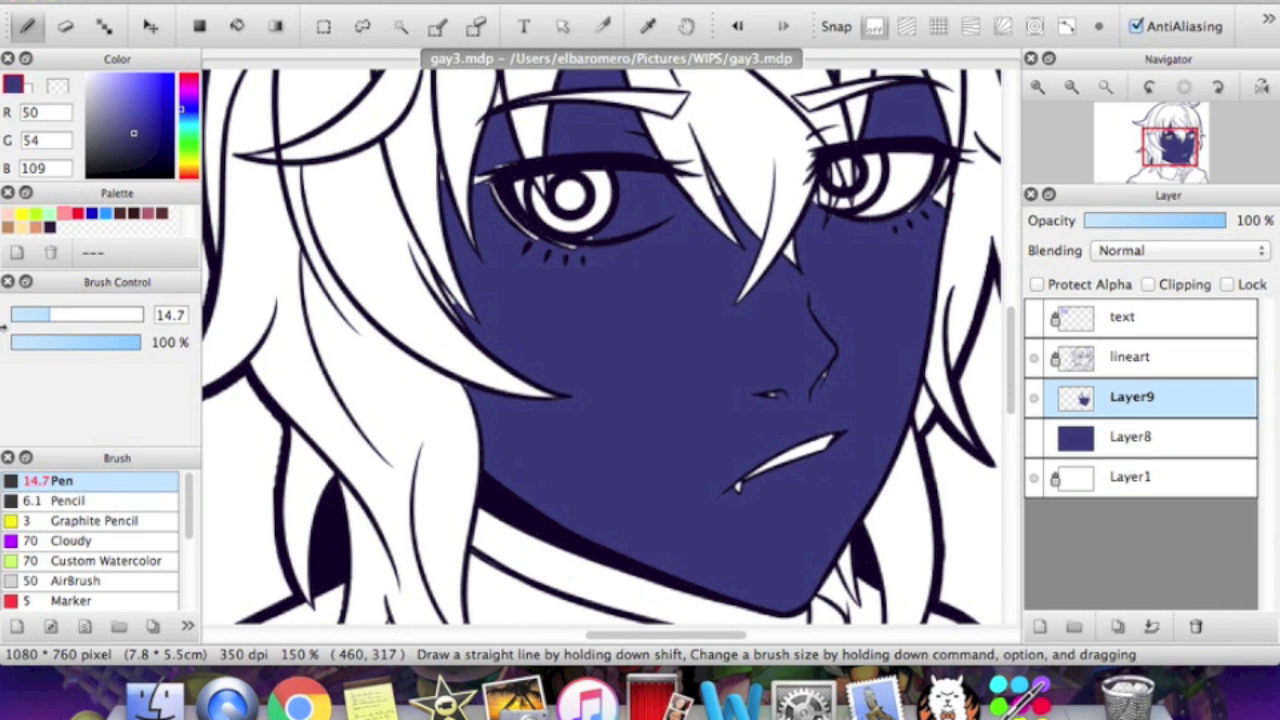
key("super+minus")
key("super+minus")
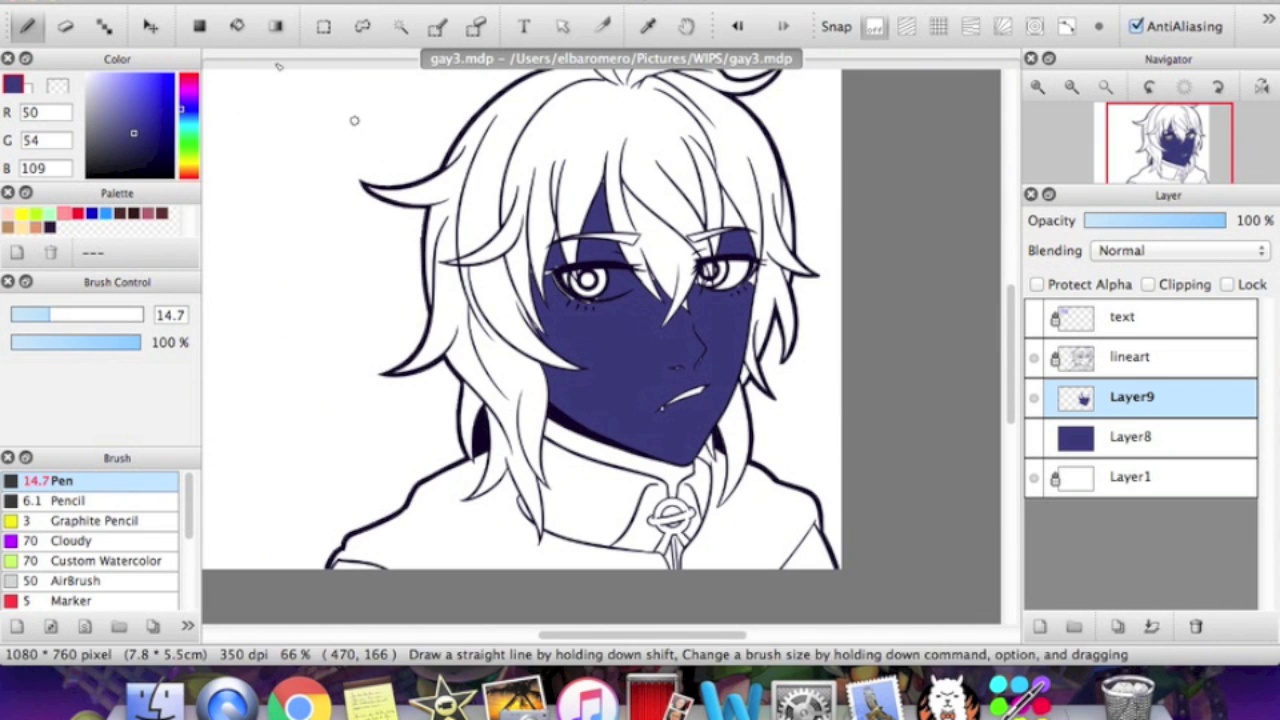
key("g")
left_click(595, 445)
Paint over the small unfilled gaps at the nostril and the side of the nose with the Pen.
left_click(1037, 84)
left_click(1037, 84)
left_click_drag(1166, 172, 1165, 160)
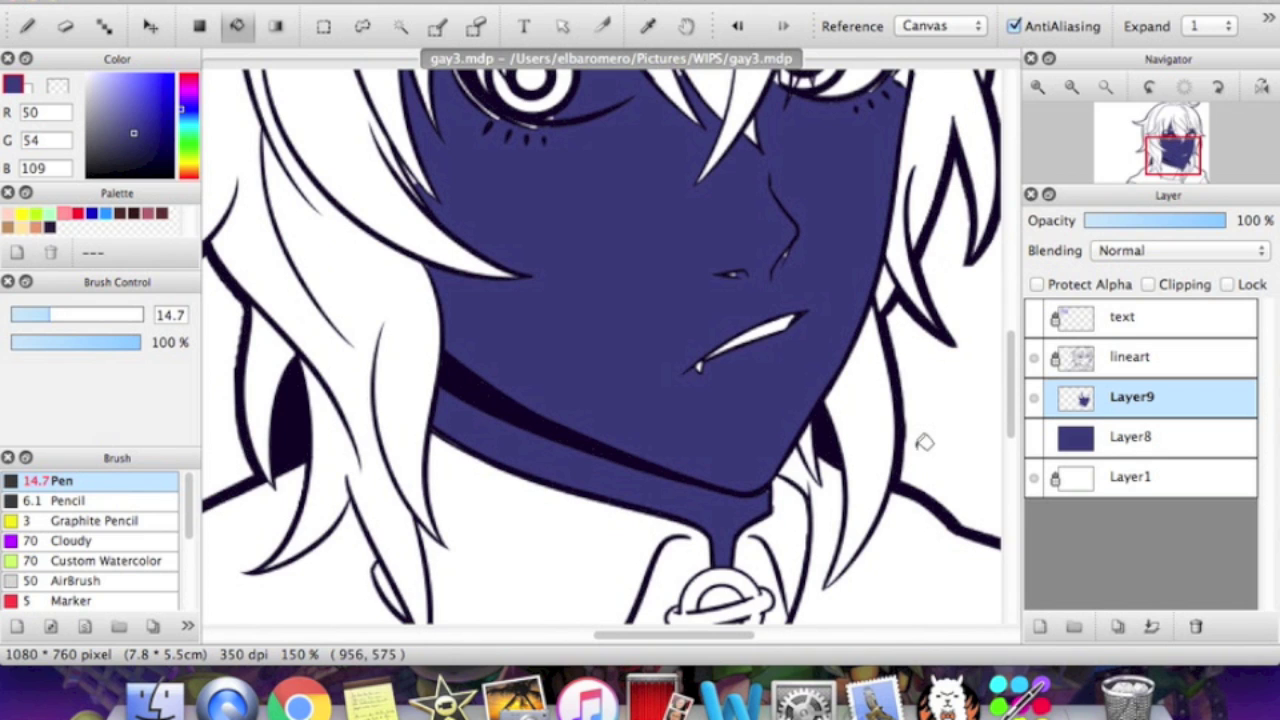
key("super+plus")
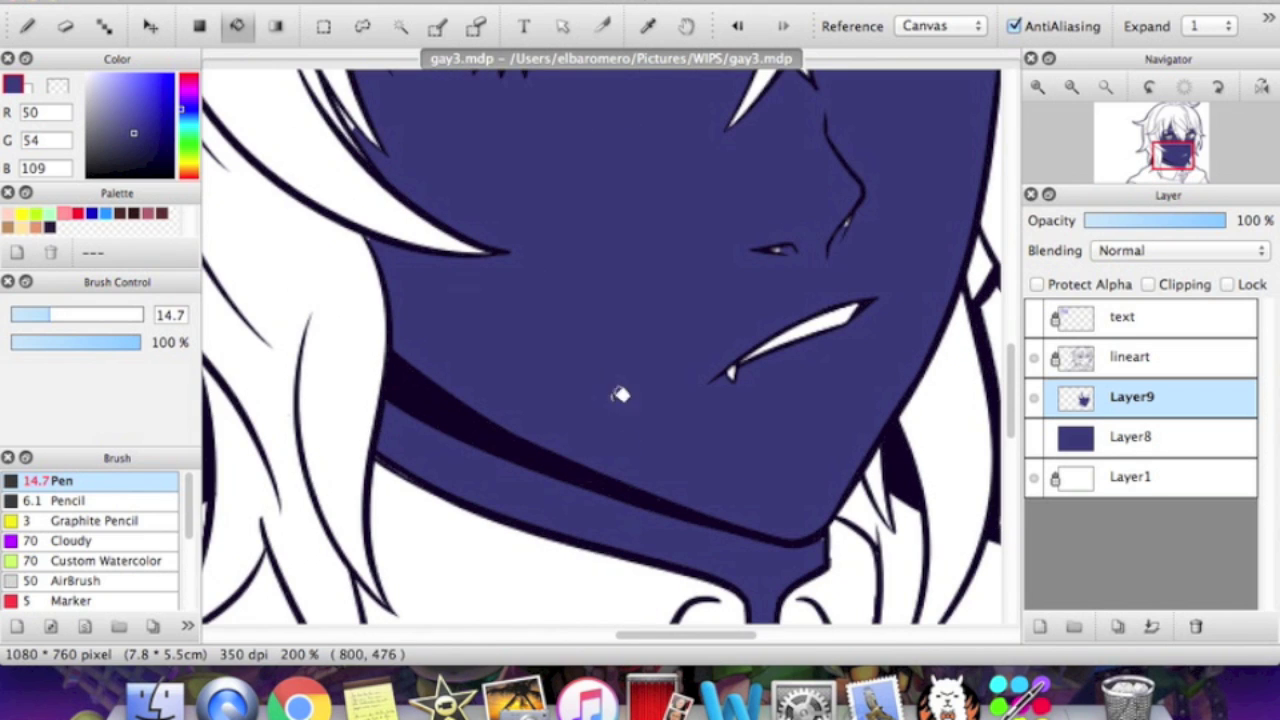
left_click_drag(1175, 169, 1166, 161)
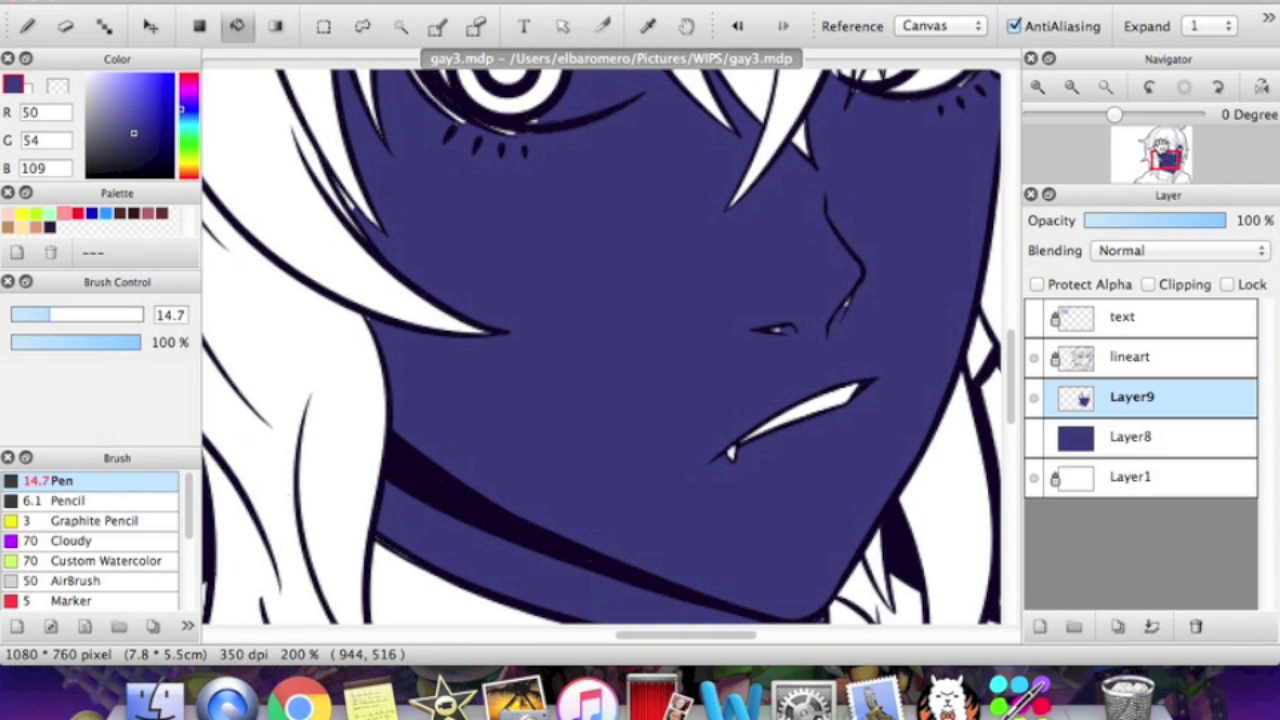
left_click(27, 25)
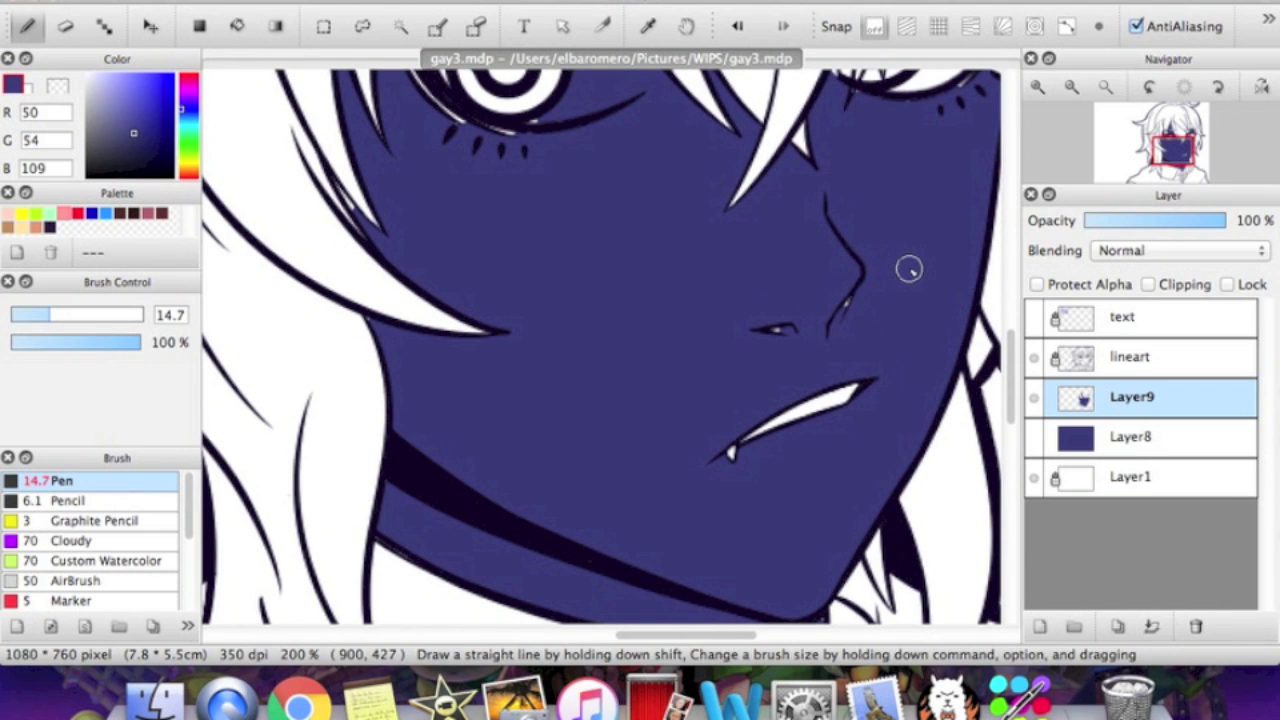
mouse_move(770, 329)
left_mouse_down()
mouse_move(795, 333)
mouse_move(861, 284)
mouse_move(844, 298)
left_mouse_up()
Paint over the unfilled gaps along the larger eye's outline and the nearby hair strands with the Pen.
left_click_drag(1170, 161, 1166, 153)
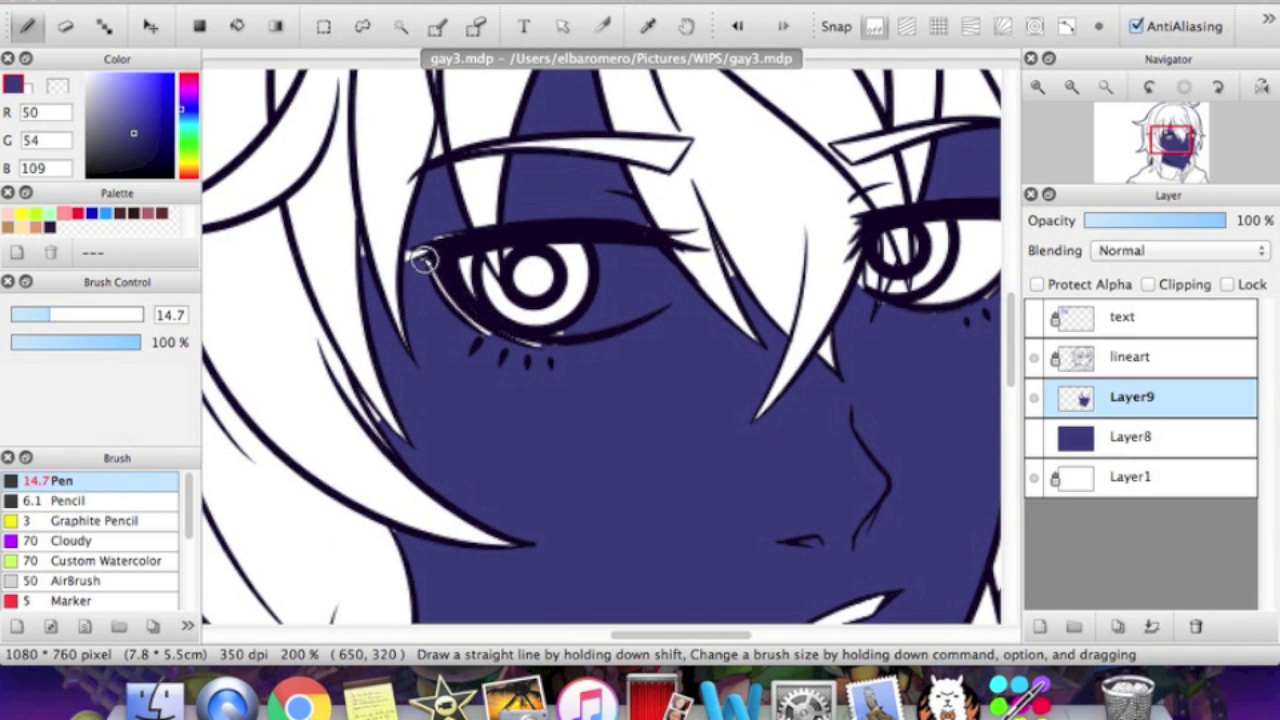
mouse_move(423, 257)
left_mouse_down()
mouse_move(510, 357)
mouse_move(472, 330)
mouse_move(525, 357)
mouse_move(596, 353)
mouse_move(493, 344)
mouse_move(560, 346)
left_mouse_up()
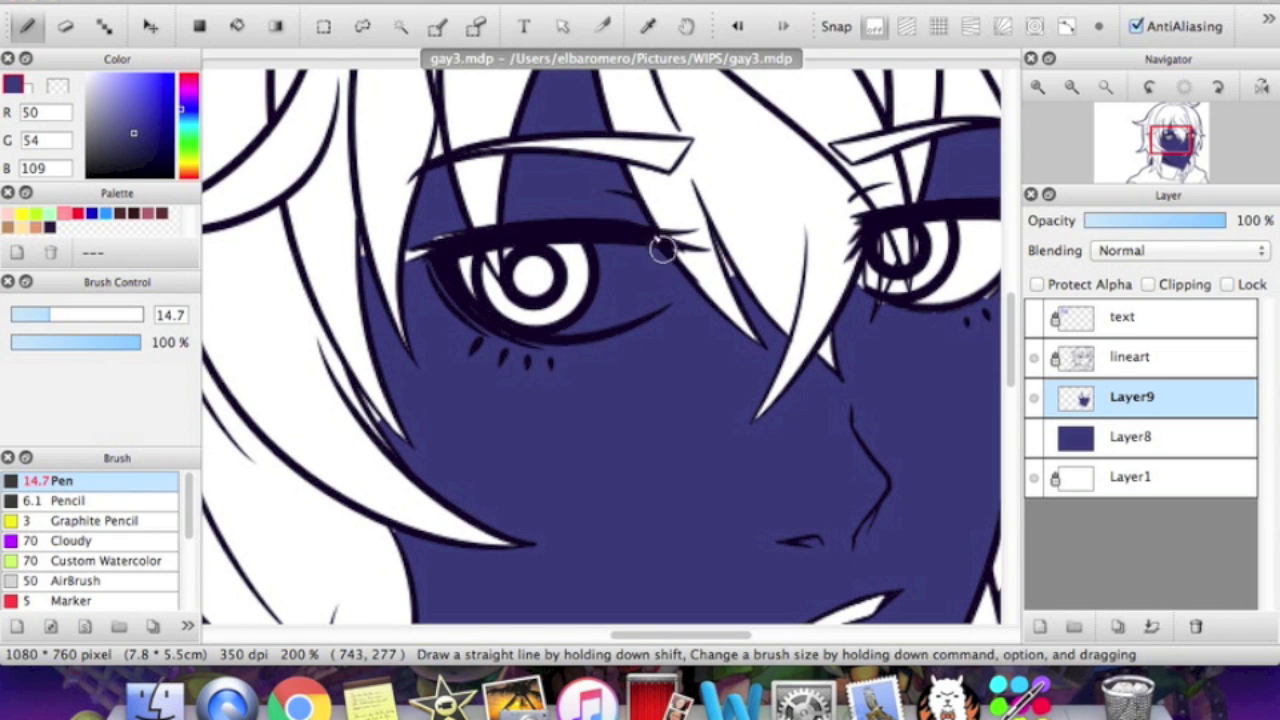
mouse_move(734, 263)
left_mouse_down()
mouse_move(711, 240)
mouse_move(746, 298)
left_mouse_up()
Hide Layer9, show Layer8, and add a new layer directly above Layer8.
key("super+minus")
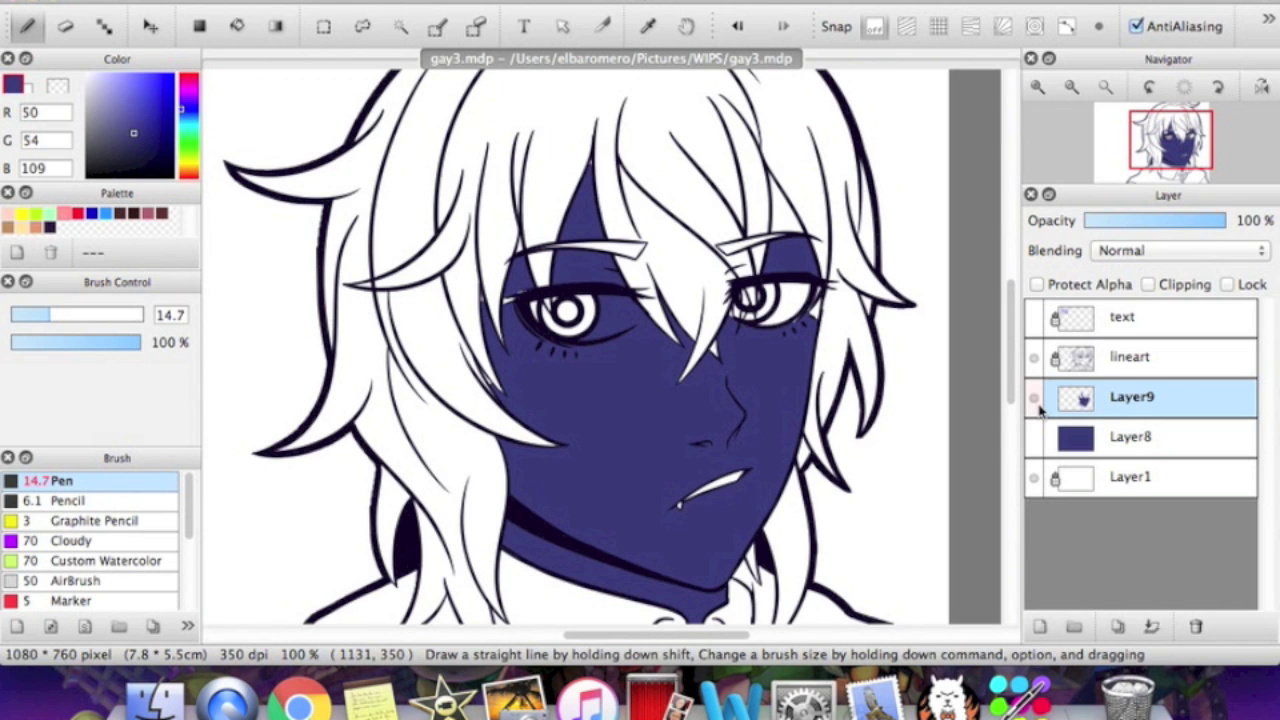
left_click(1038, 400)
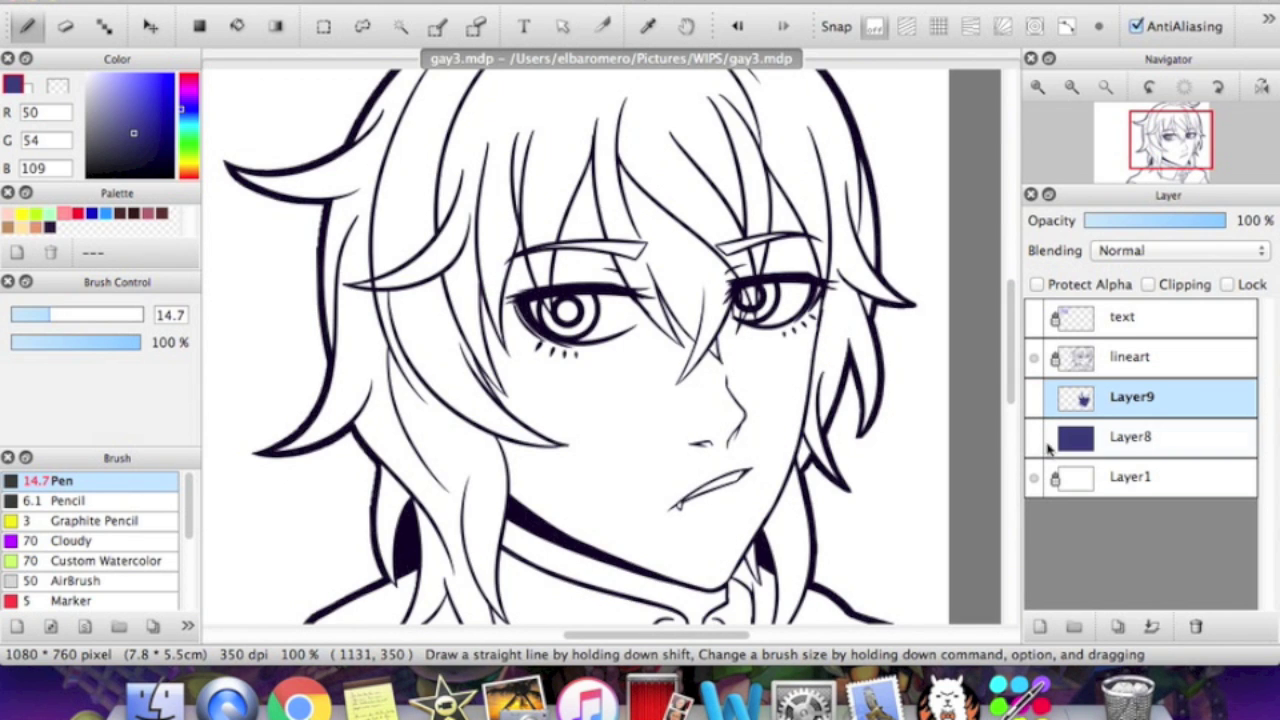
left_click(1034, 437)
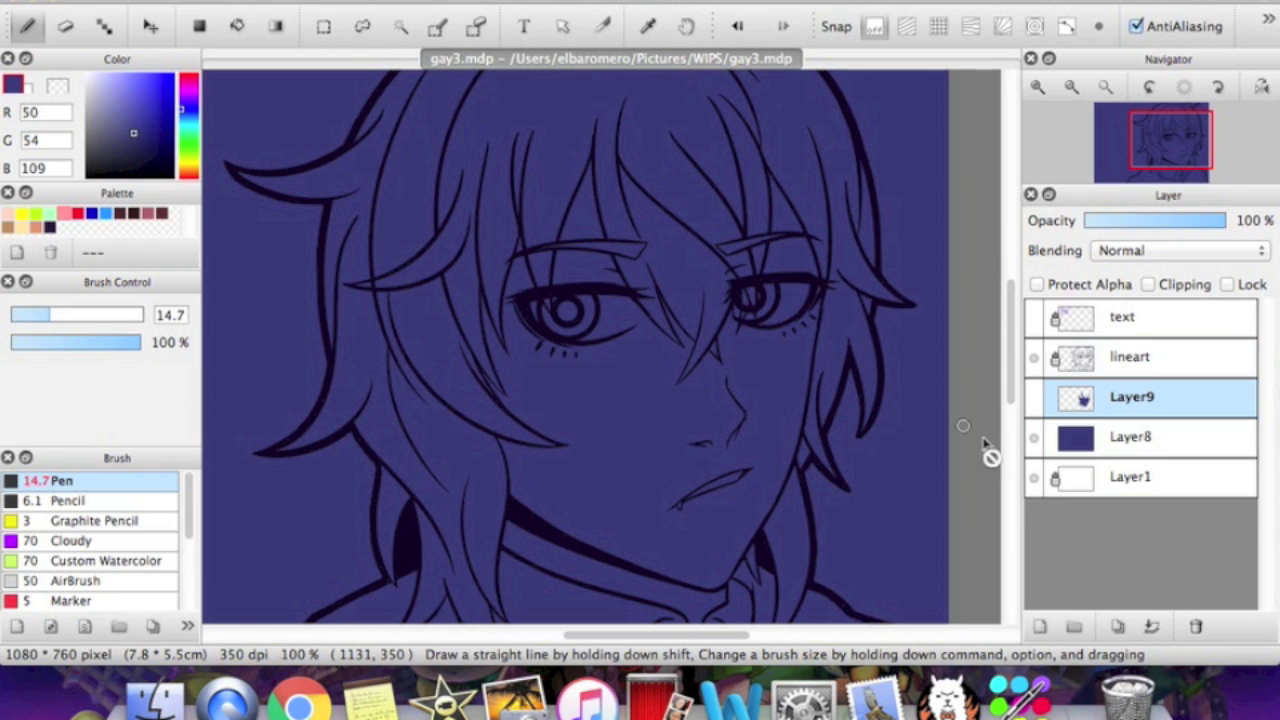
left_click(1103, 437)
left_click(1039, 626)
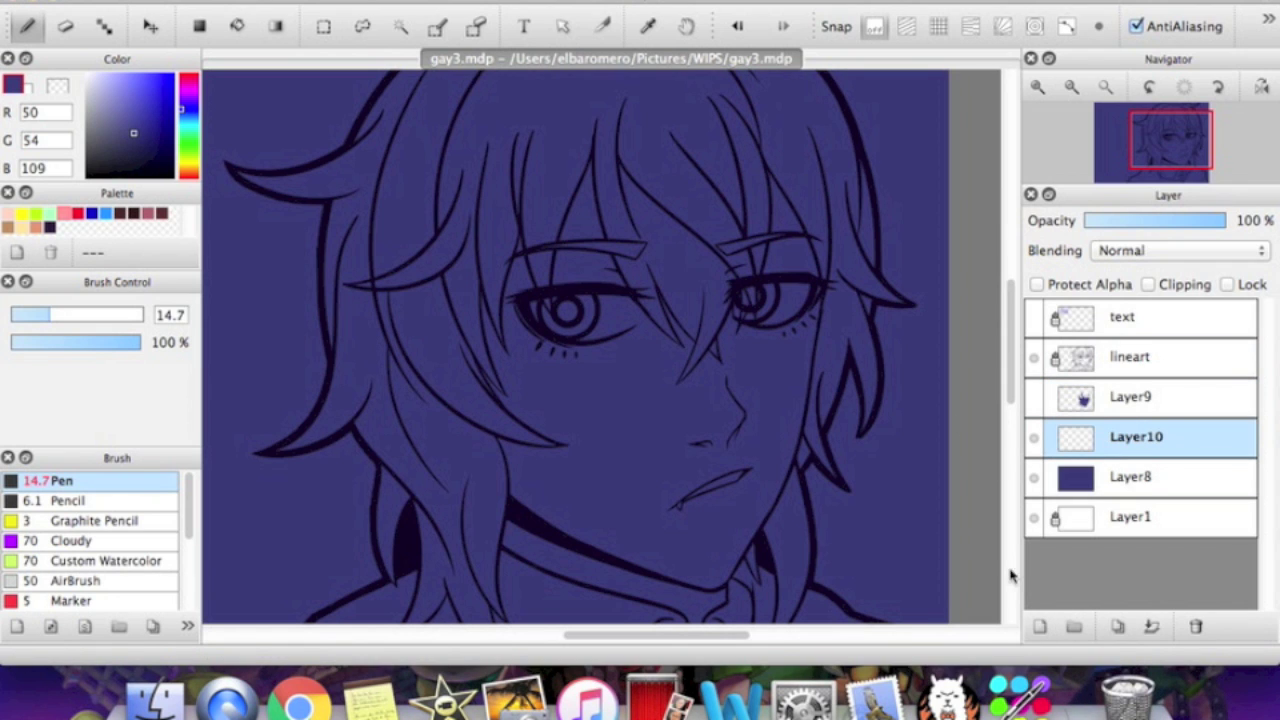
Bucket-fill the face and the skin areas above the larger eye with the skin tone RGB 255, 232, 224.
left_click(12, 225)
left_click(236, 25)
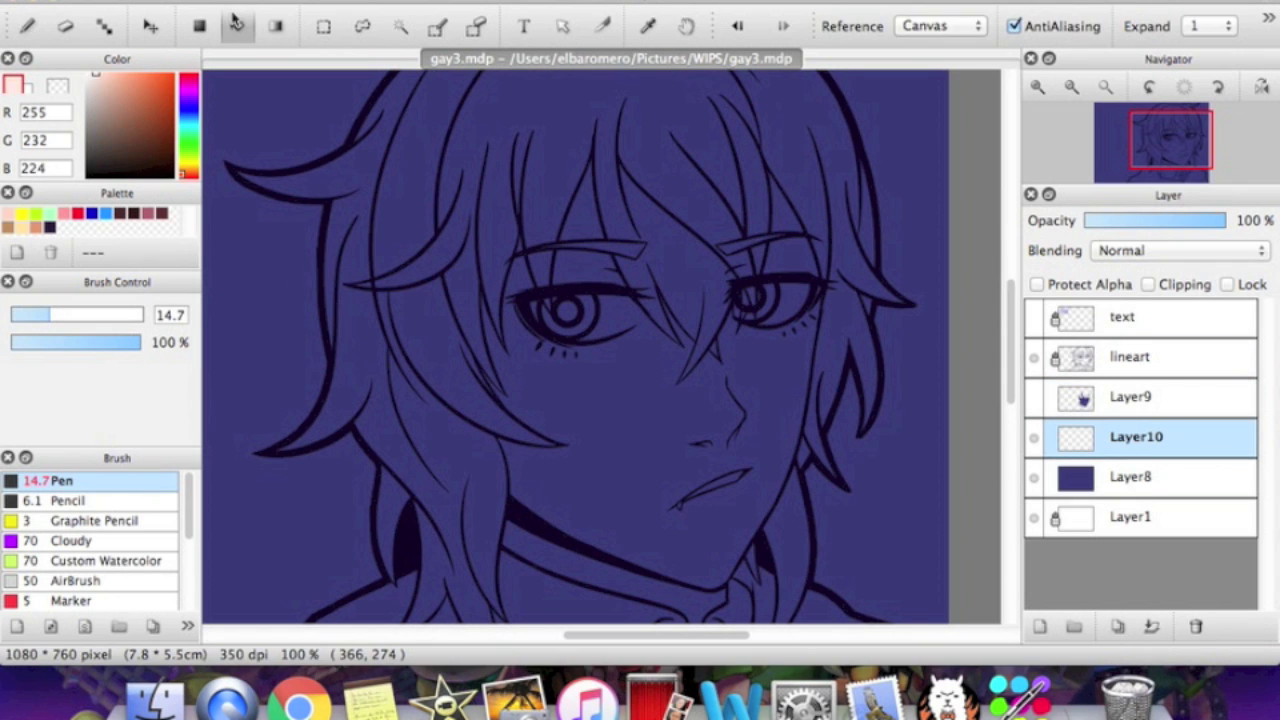
left_click(651, 466)
left_click(605, 258)
left_click(608, 200)
Brighten Layer8's dark blue fill to a lighter blue-violet with the Hue adjustment.
left_click(1040, 90)
left_click(1040, 90)
left_click_drag(1157, 161, 1160, 151)
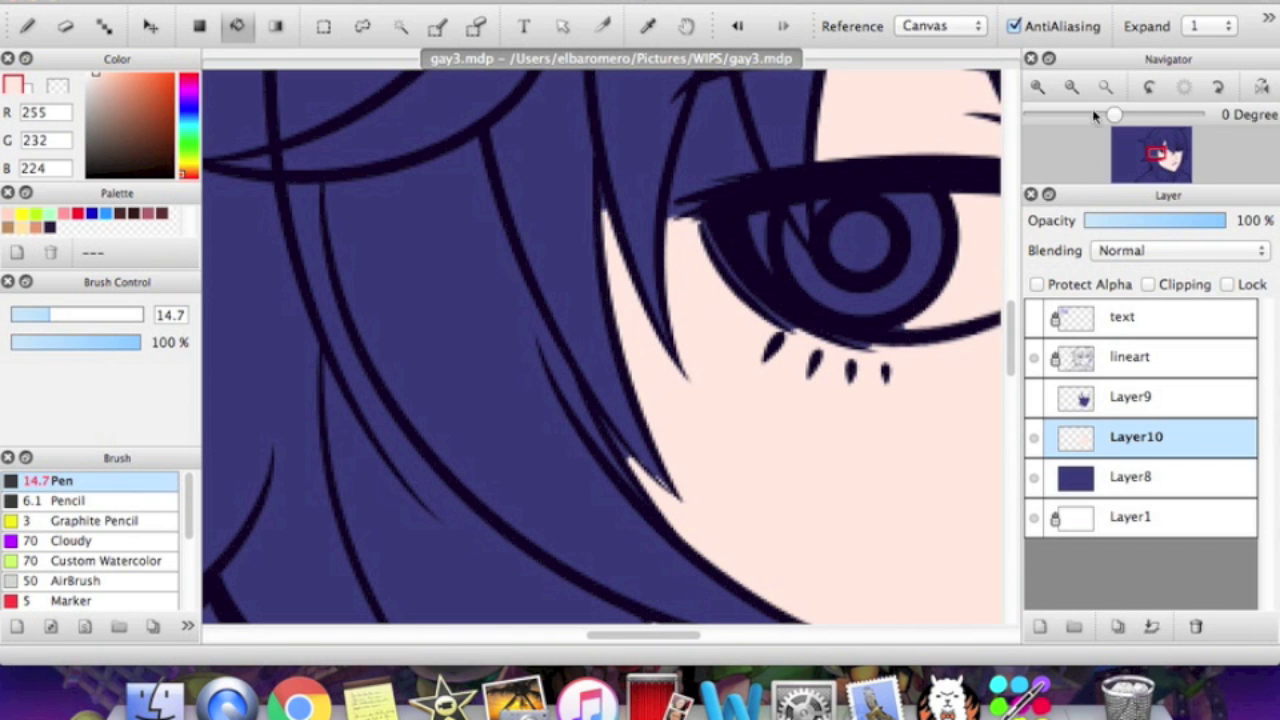
left_click(1134, 478)
key("super+u")
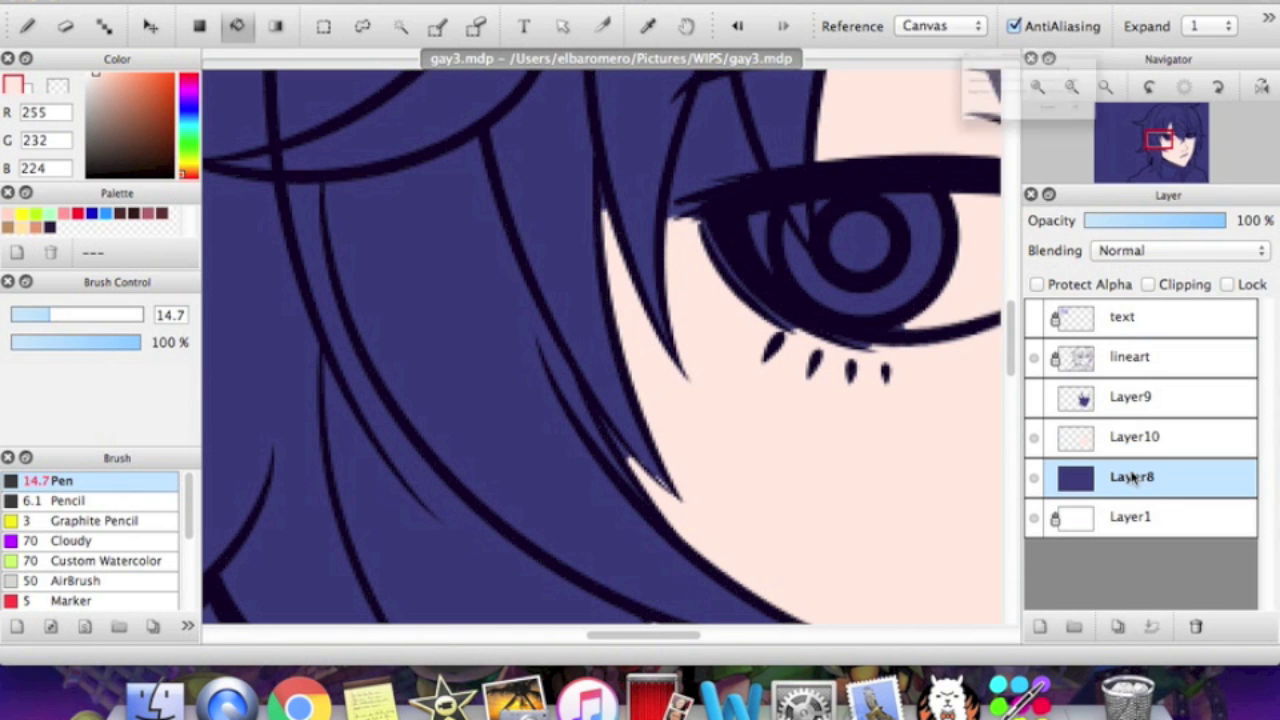
left_click(1007, 72)
left_click_drag(1015, 107, 1077, 106)
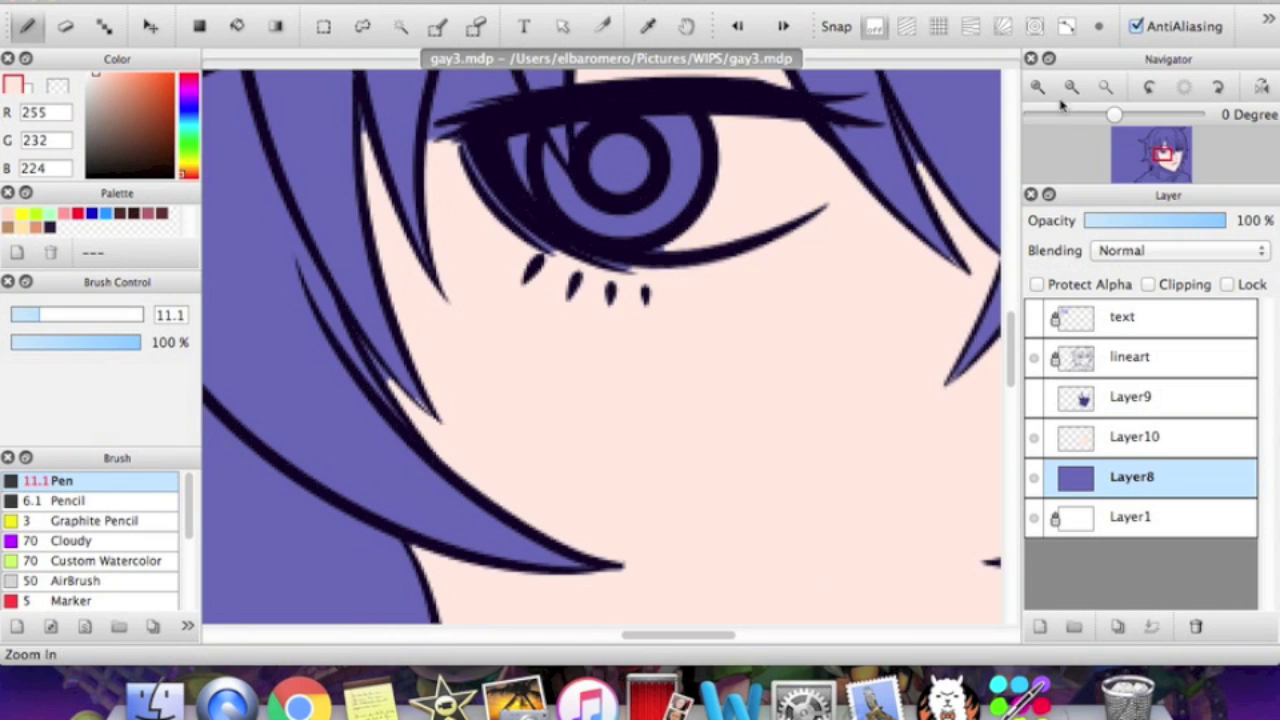
Touch up the gaps along the larger eye's outline and the adjacent hair strand with the size 11.1 Pen in the skin tone.
left_click_drag(1159, 158, 1158, 155)
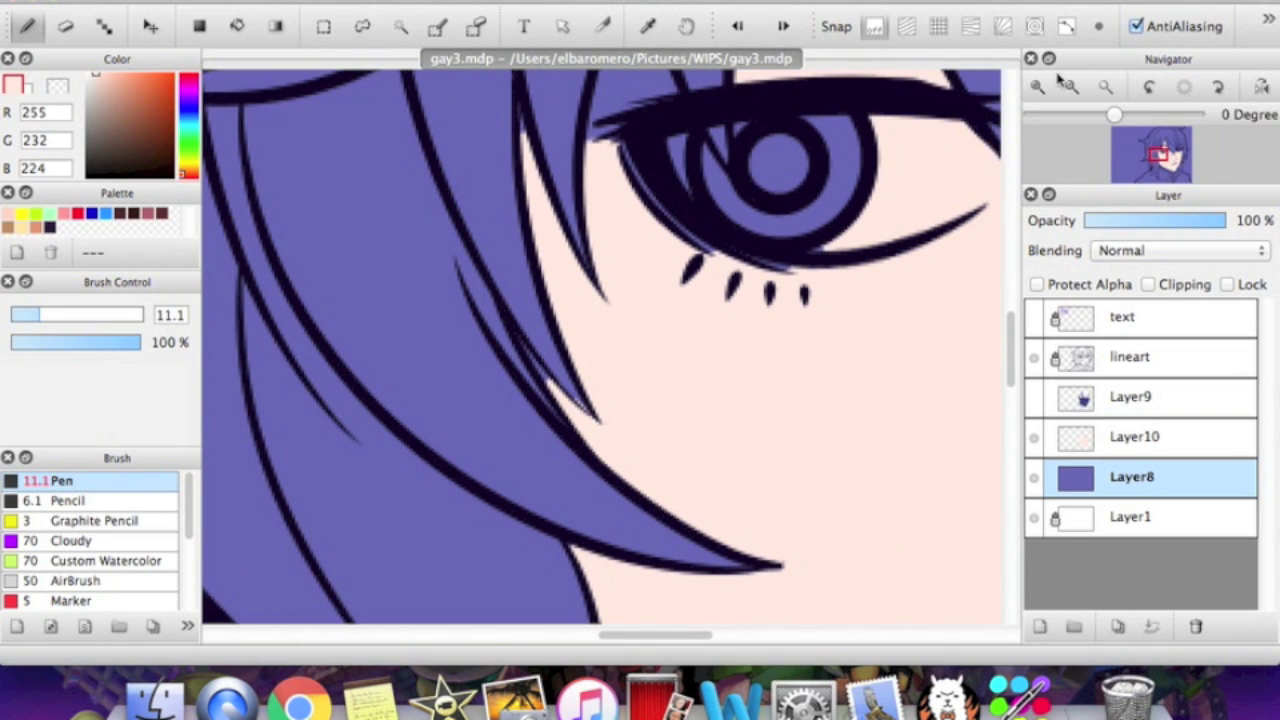
left_click(1038, 88)
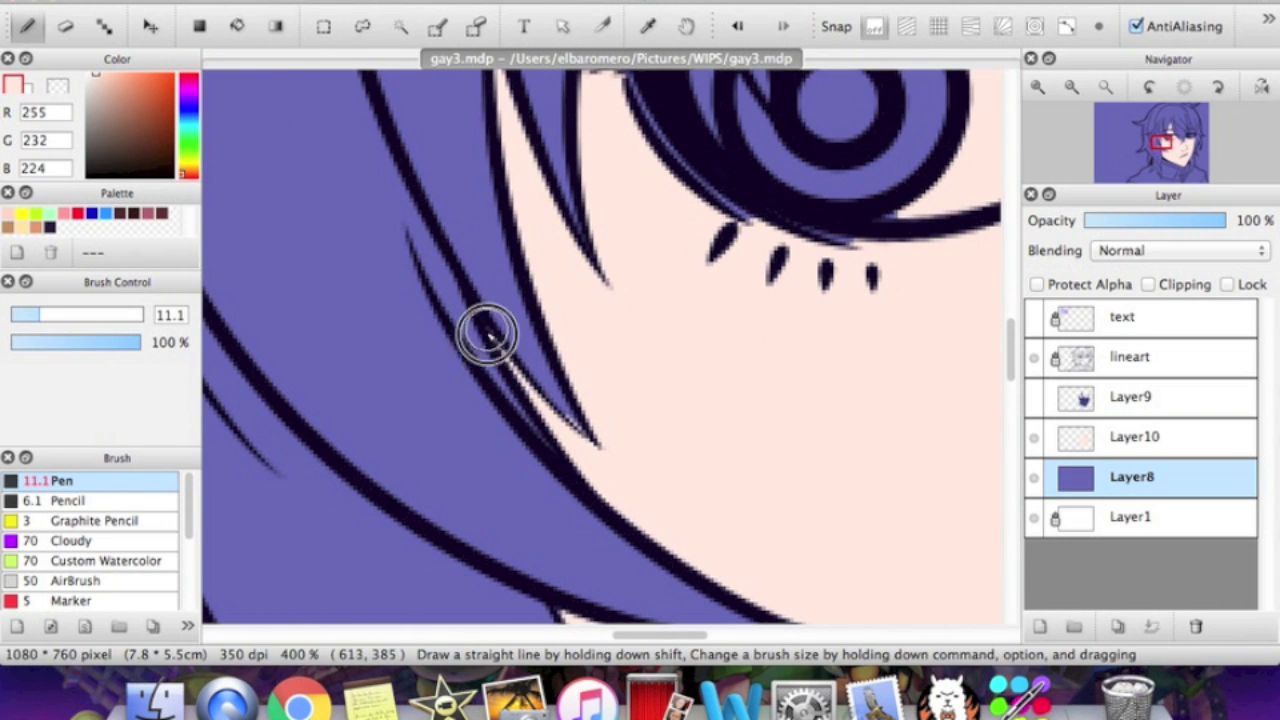
left_click(1083, 90)
left_click(1076, 90)
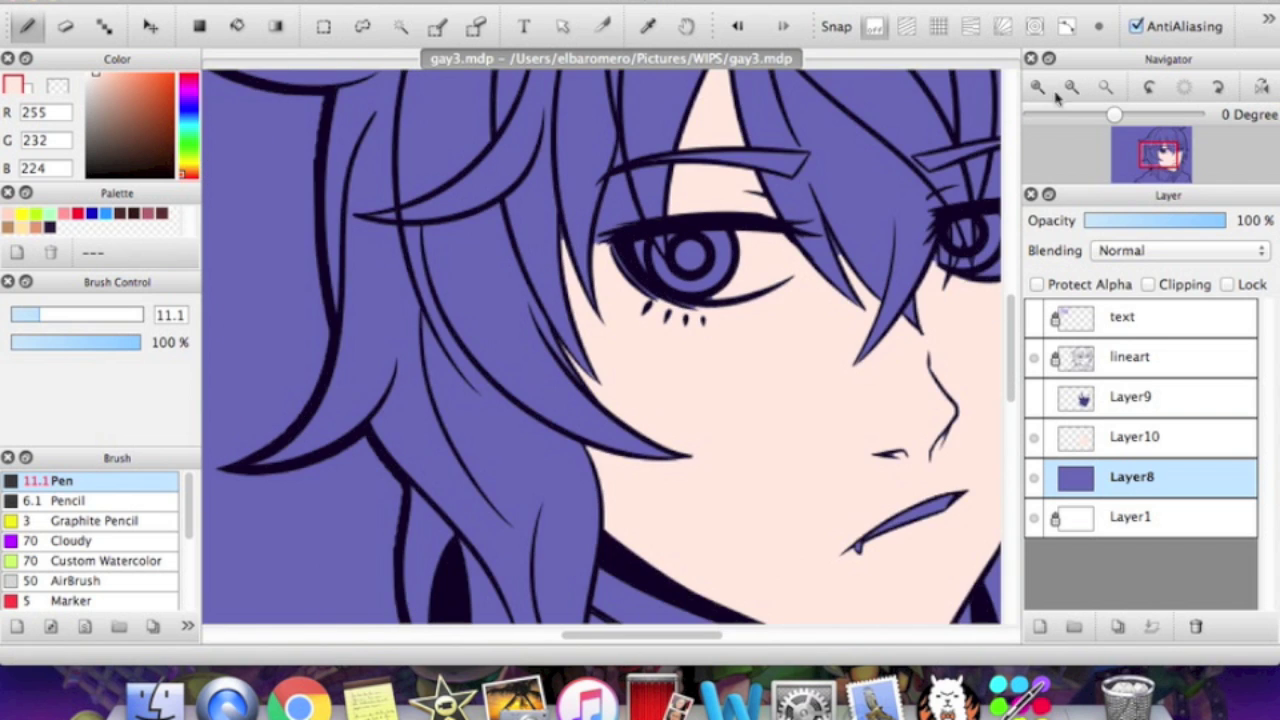
left_click(1040, 88)
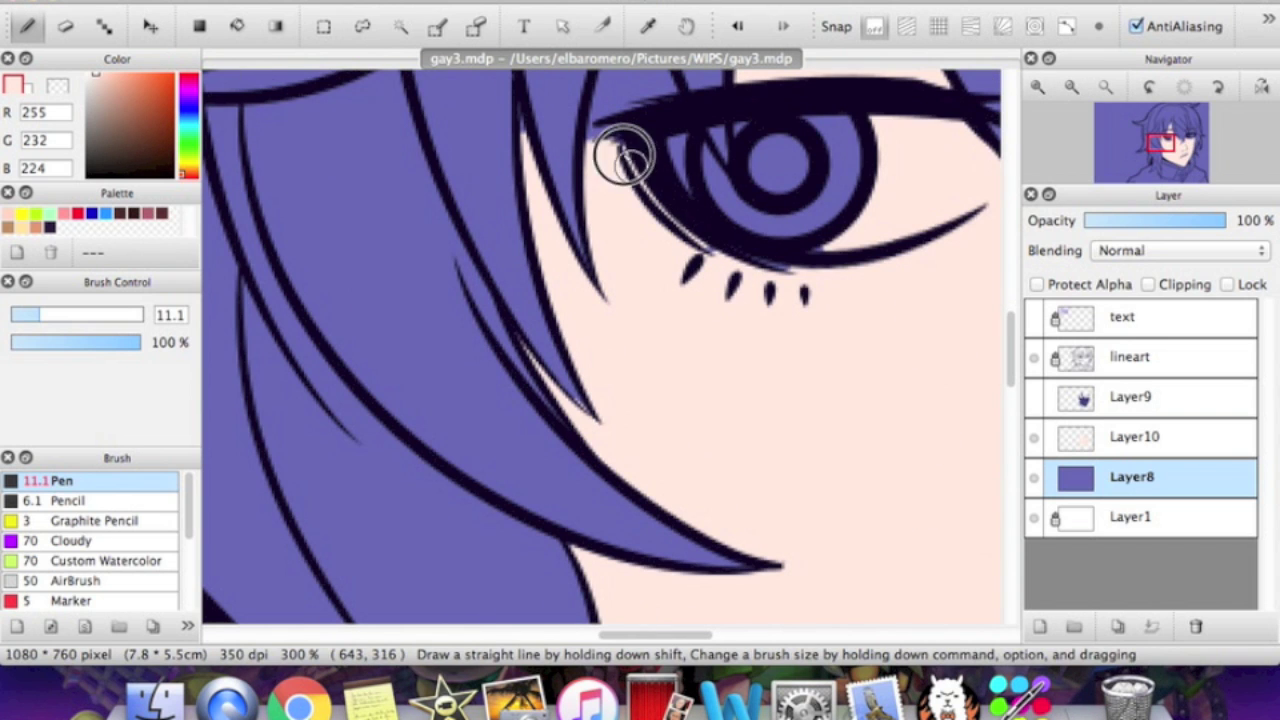
left_click(1075, 91)
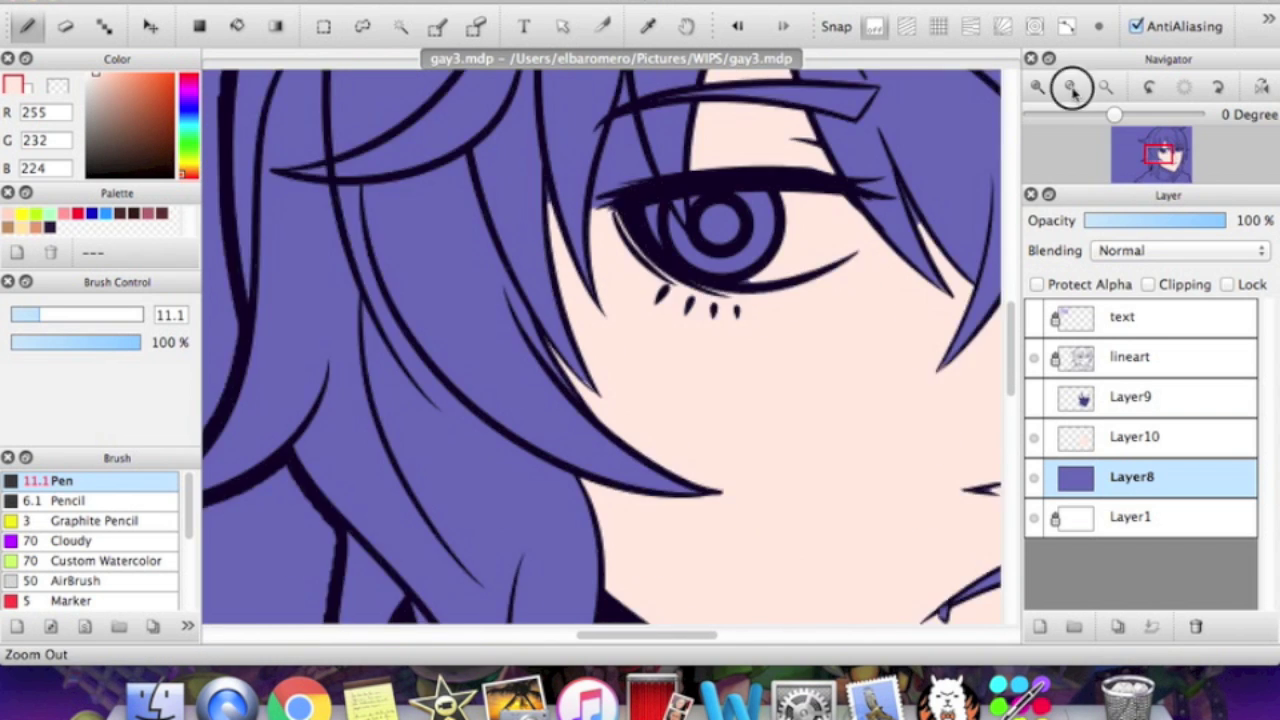
left_click(1075, 91)
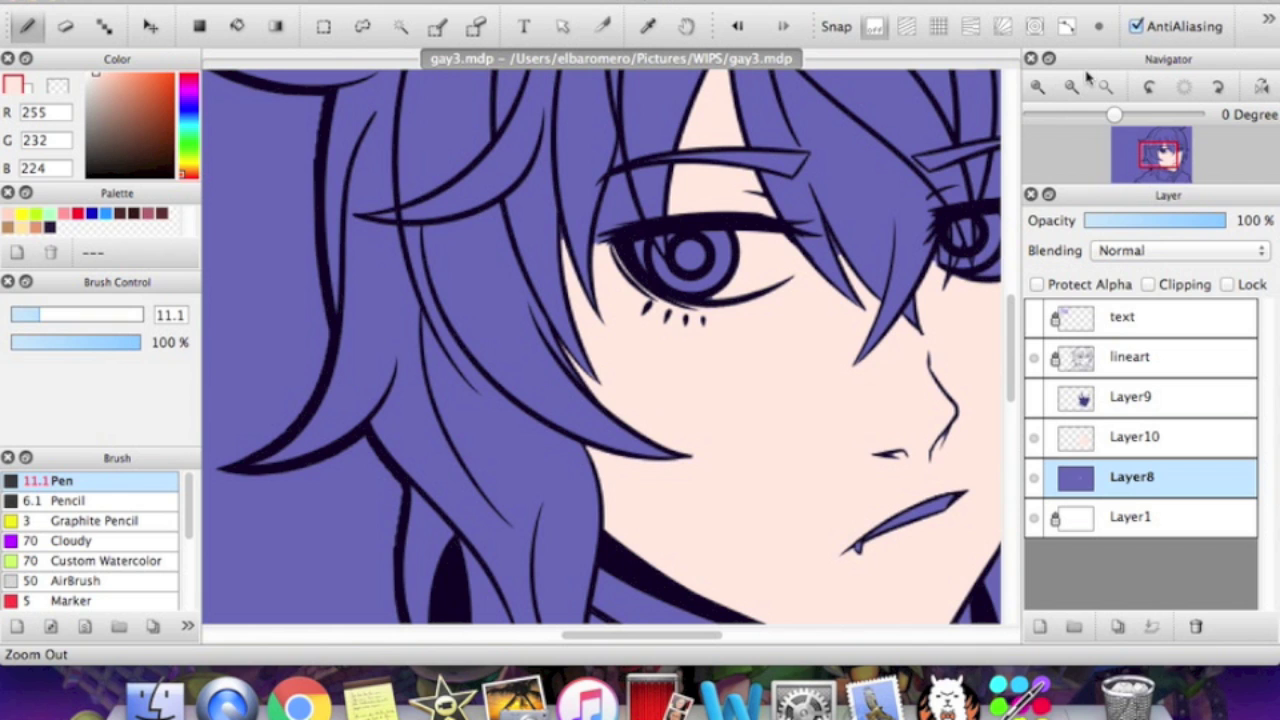
left_click(1165, 165)
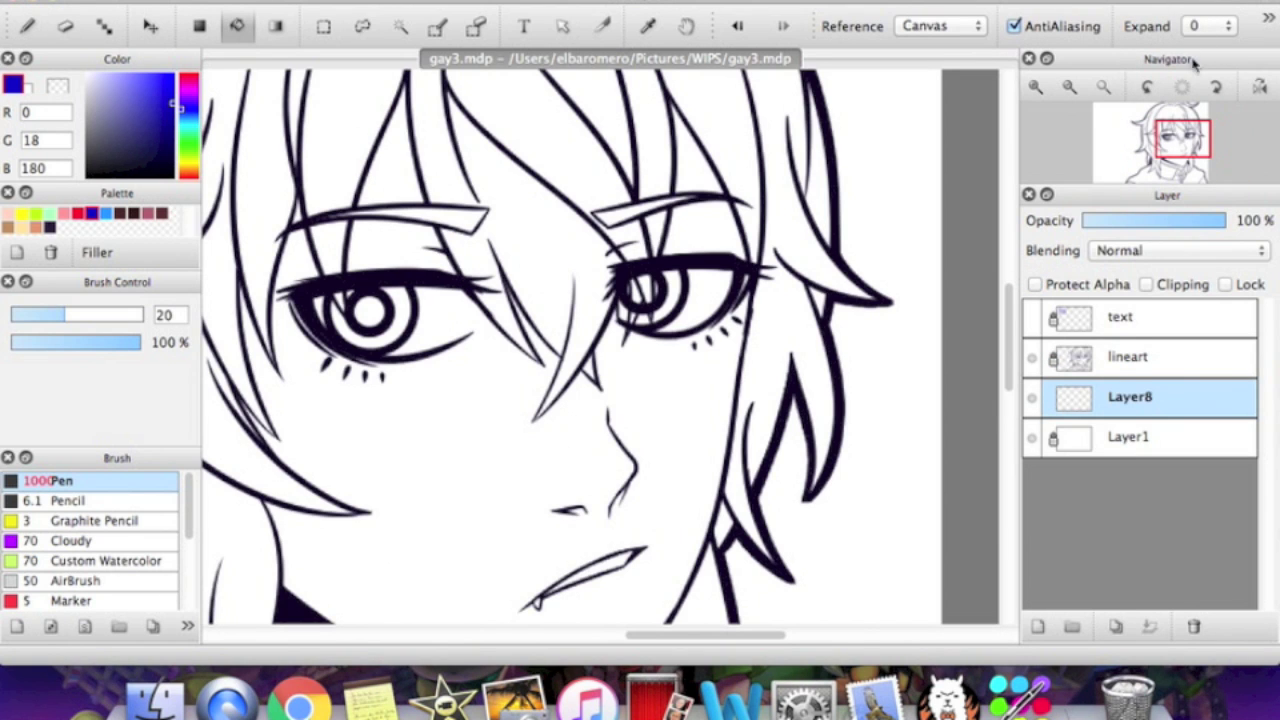
Try bucket-filling the face with blue RGB 0, 18, 180 at Expand 0, and undo the fill.
mouse_move(1180, 140)
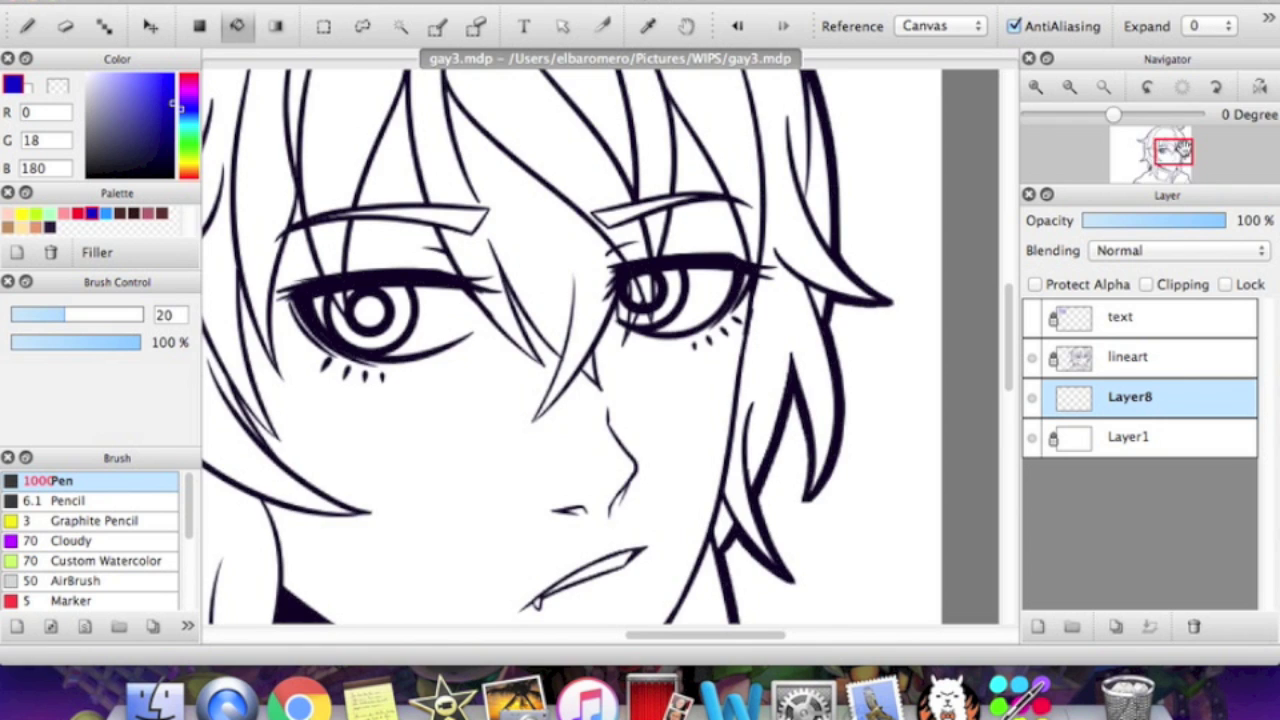
left_click(670, 345)
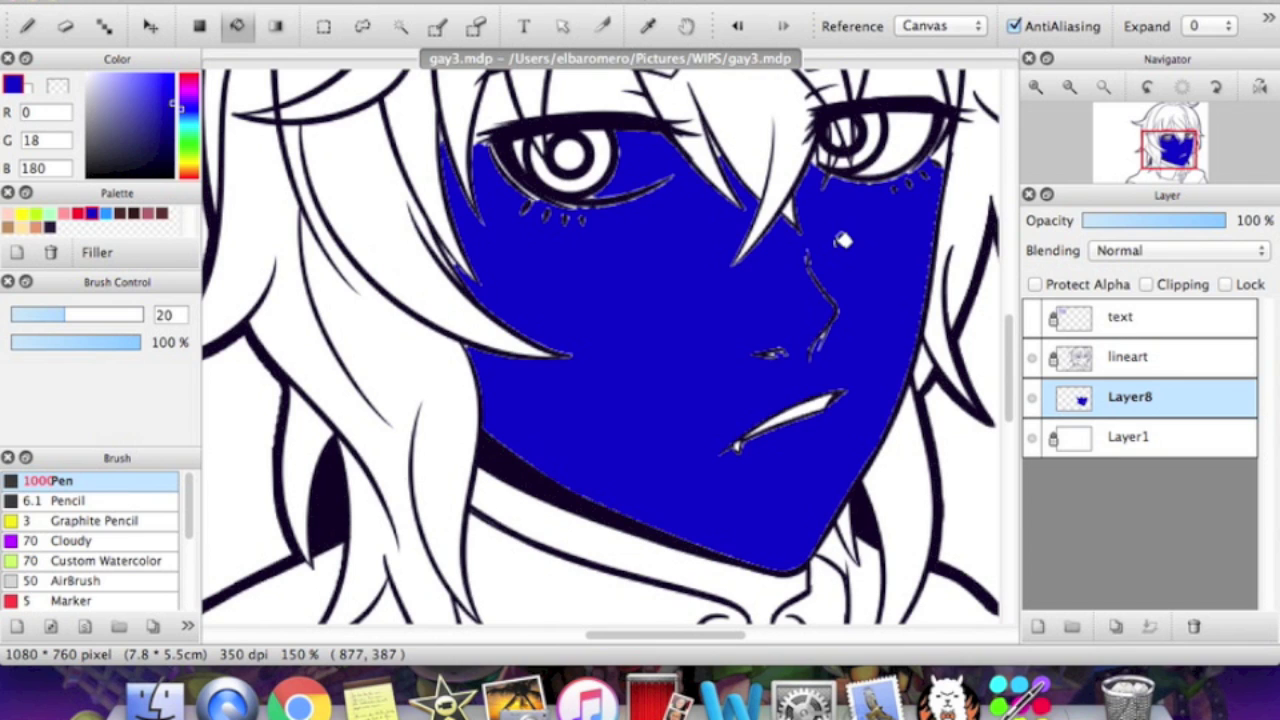
key("super+z")
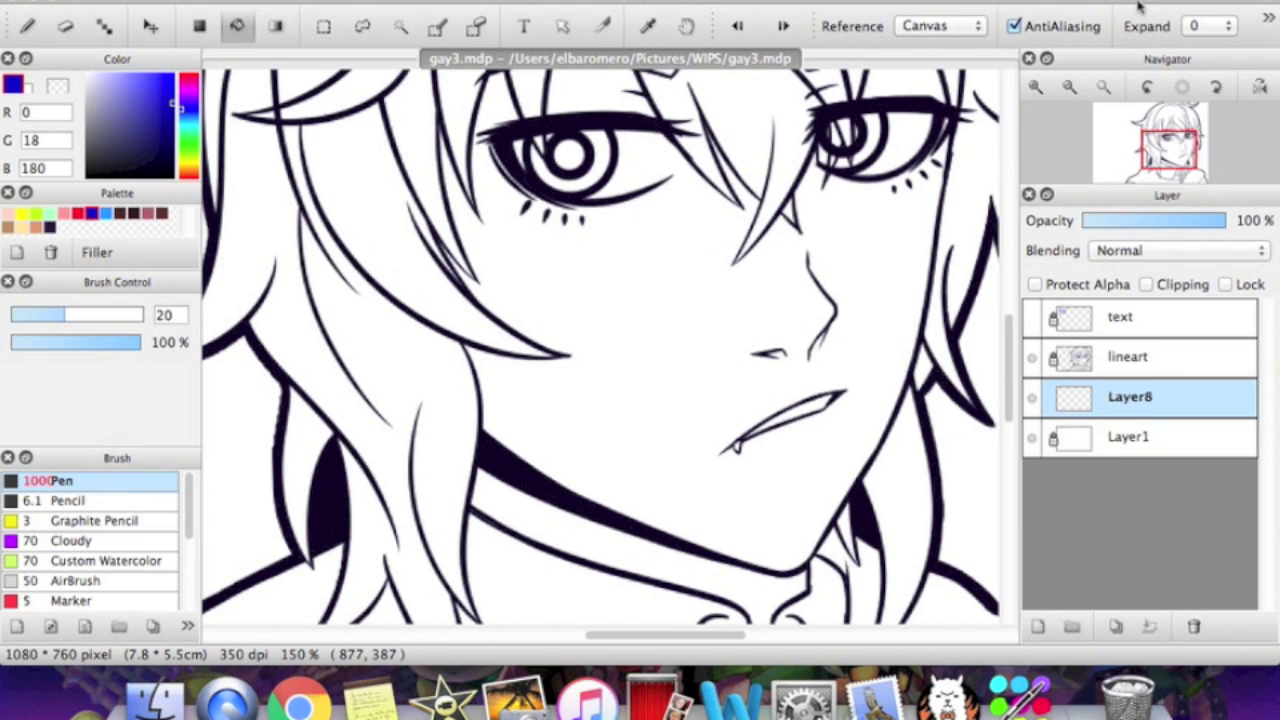
Try bucket-filling the face with blue RGB 0, 18, 180 at Expand 1, and undo the fill.
left_click(1189, 30)
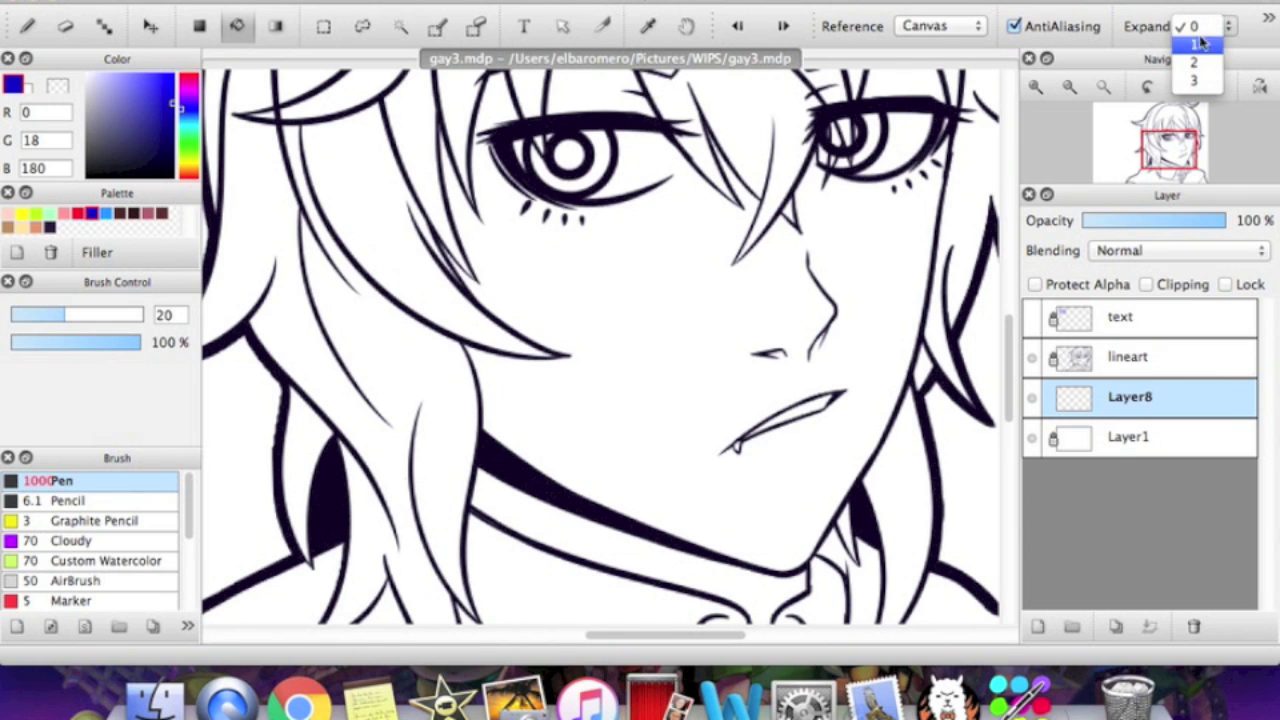
left_click(1192, 46)
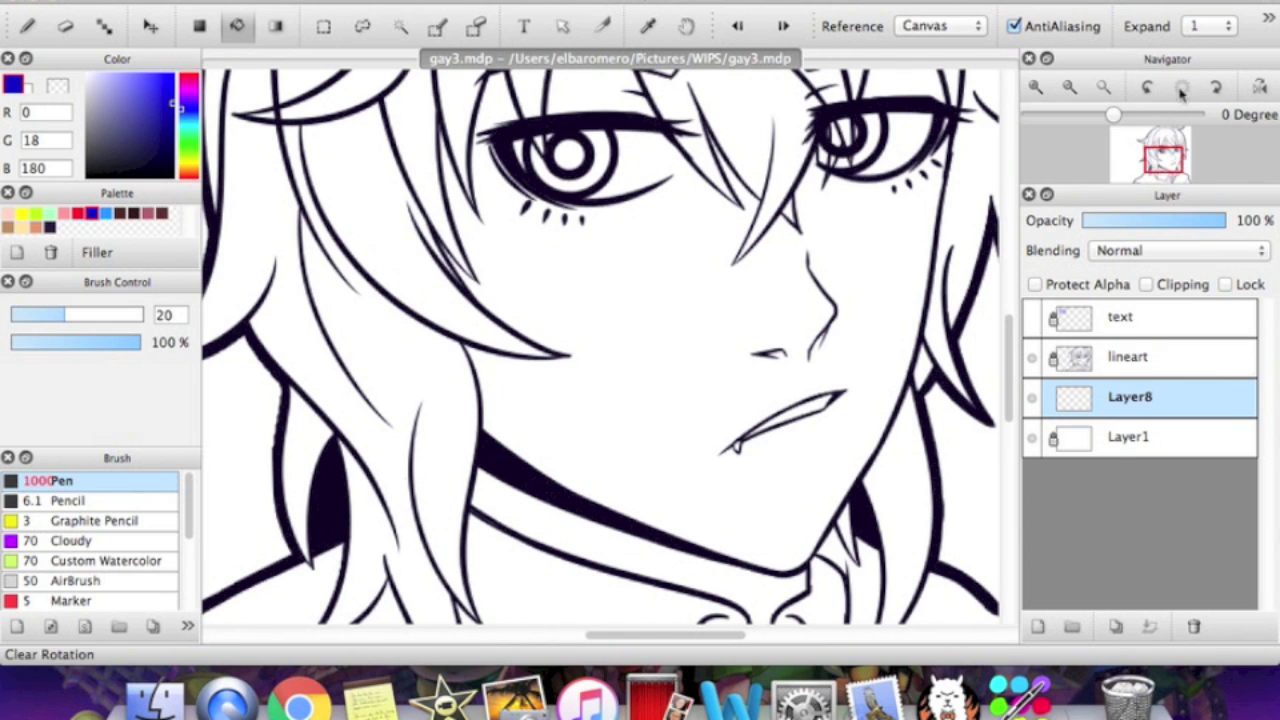
left_click(690, 332)
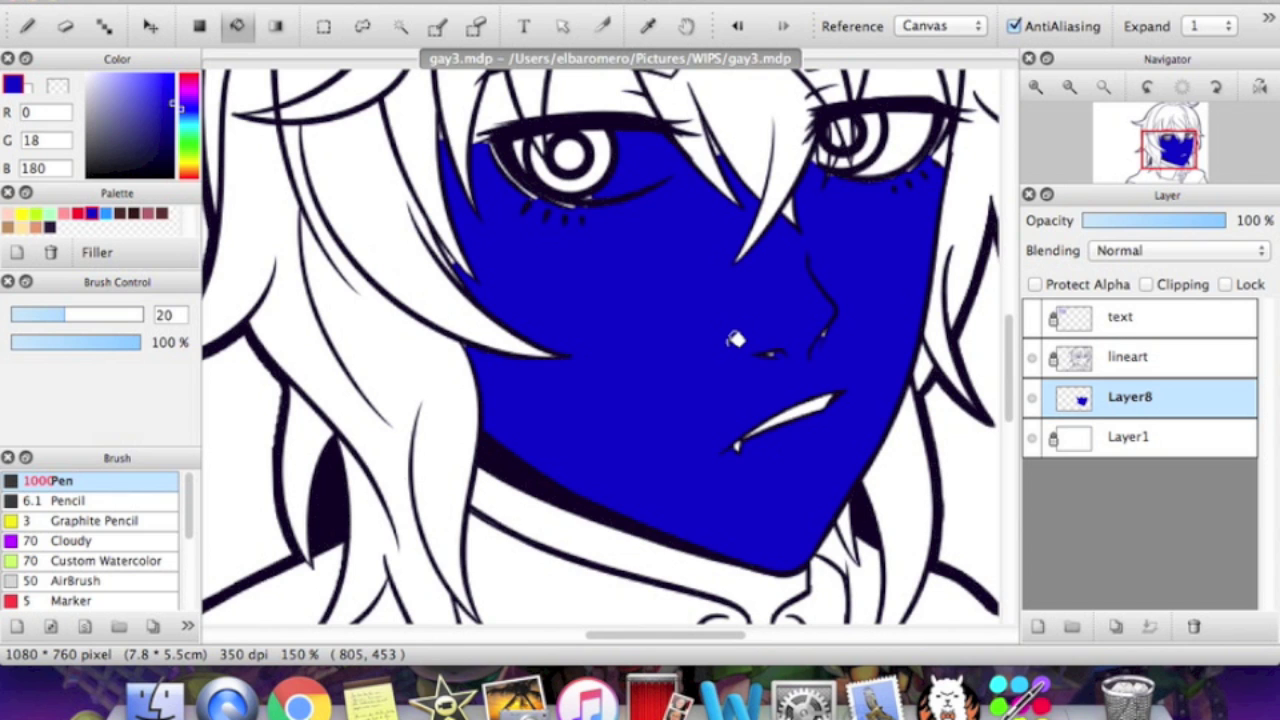
key("super+z")
Set the bucket's Expand to 3 and fill the face with blue RGB 0, 18, 180 on Layer8.
left_click(1200, 28)
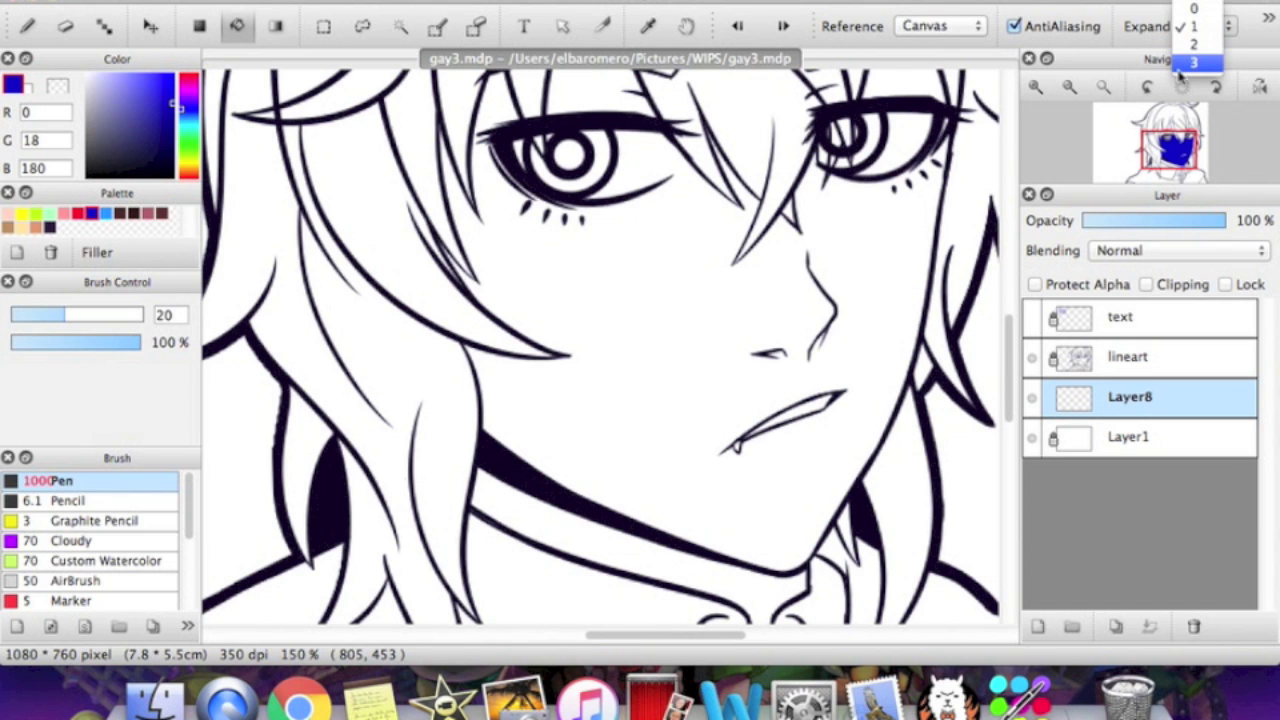
left_click(1185, 78)
left_click(1182, 86)
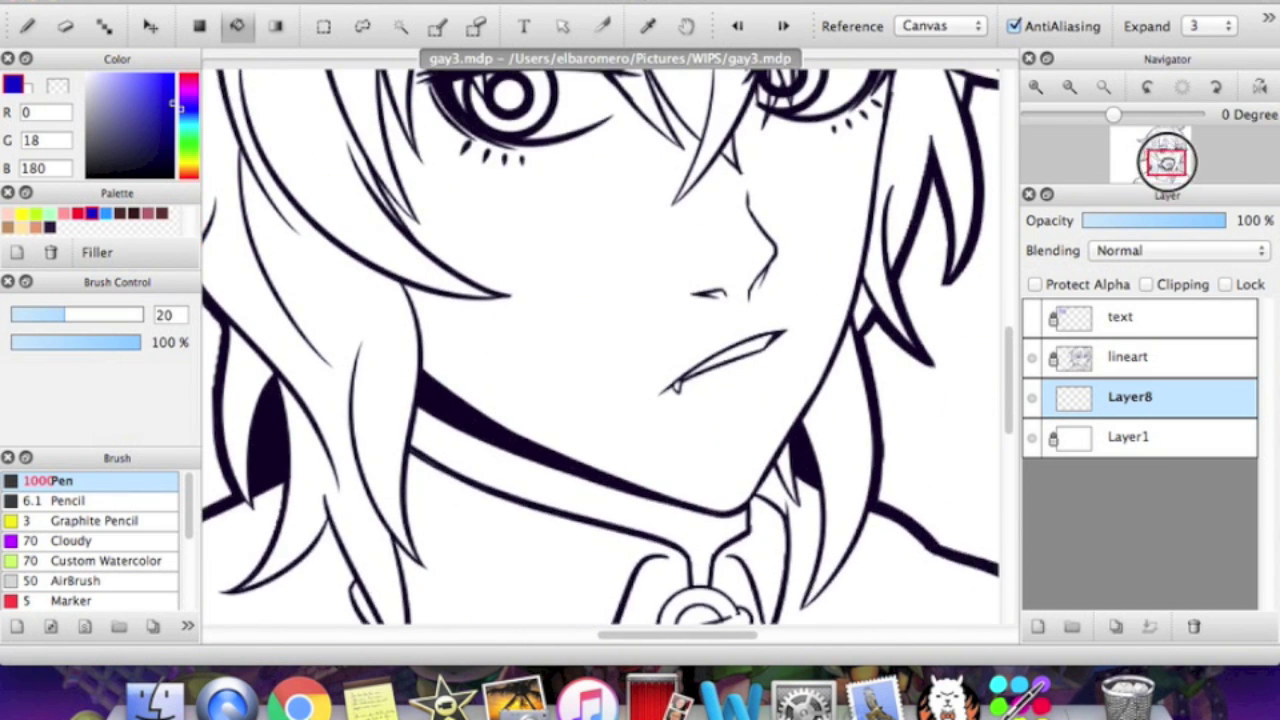
left_click(833, 308)
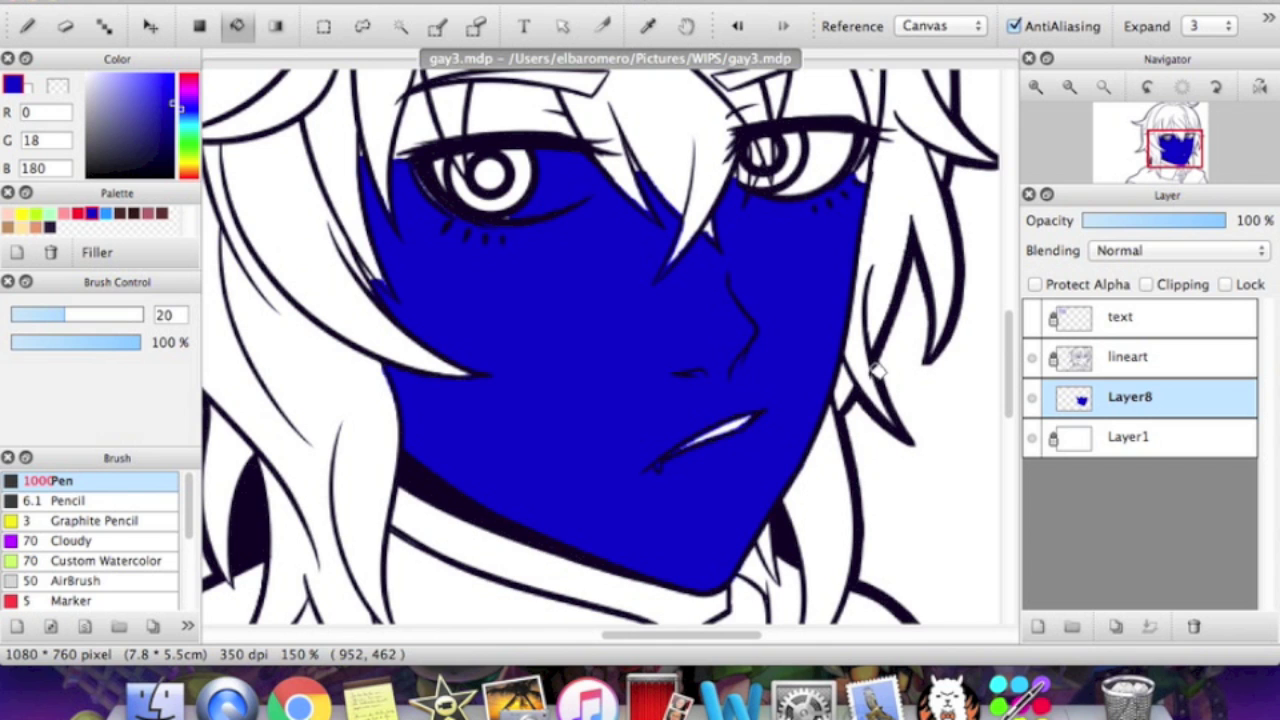
Erase the blue spilling past the lineart along the hair strand beside the larger eye's cheek.
left_click(1037, 88)
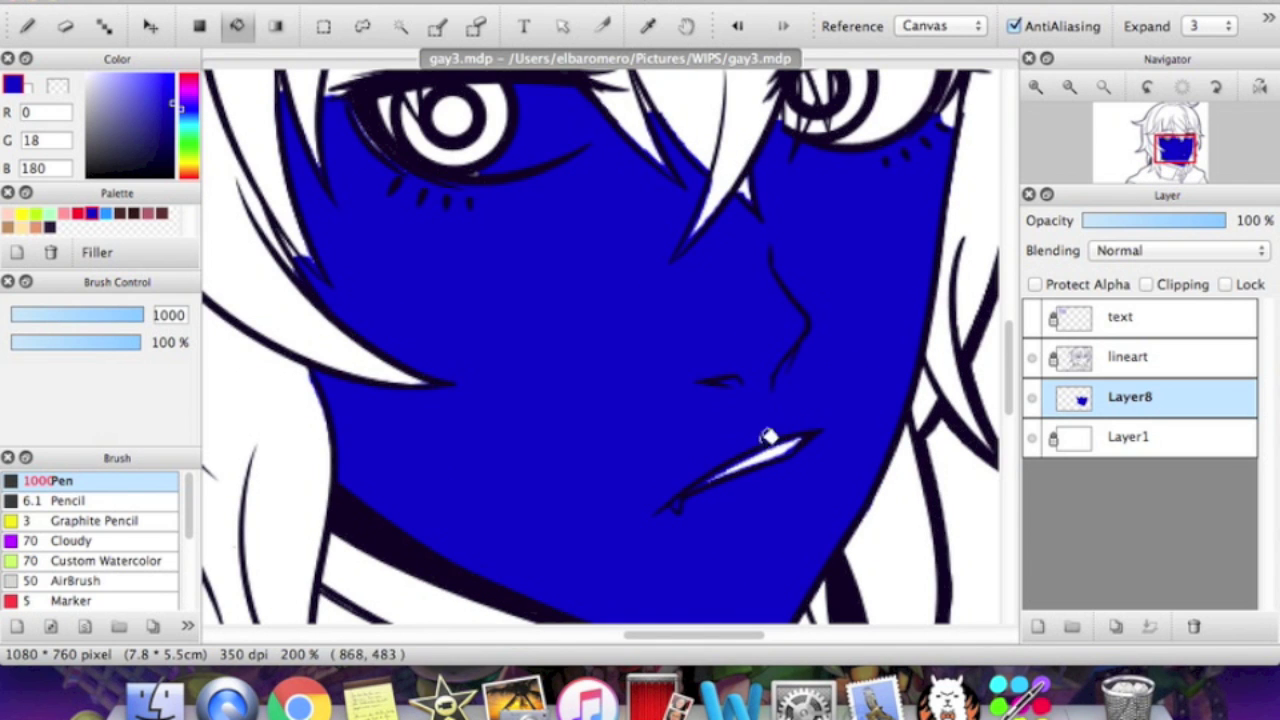
mouse_move(1195, 138)
left_click_drag(1167, 158, 1154, 162)
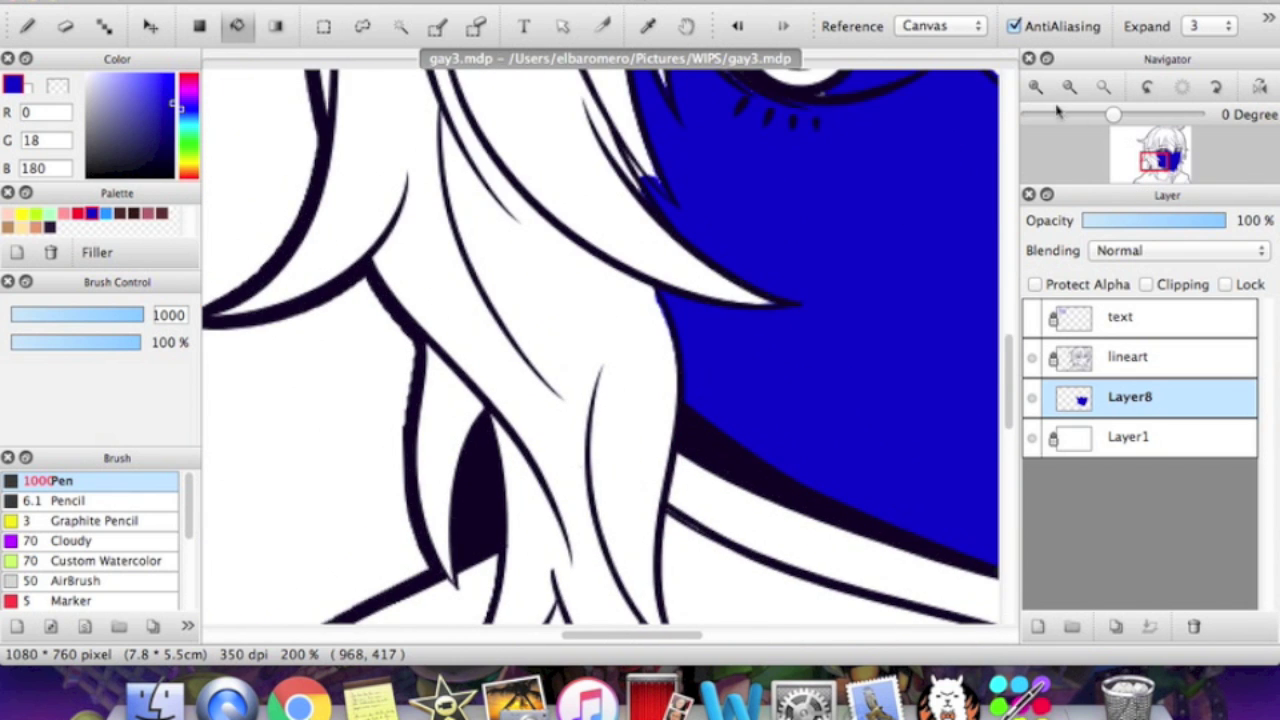
left_click(1037, 88)
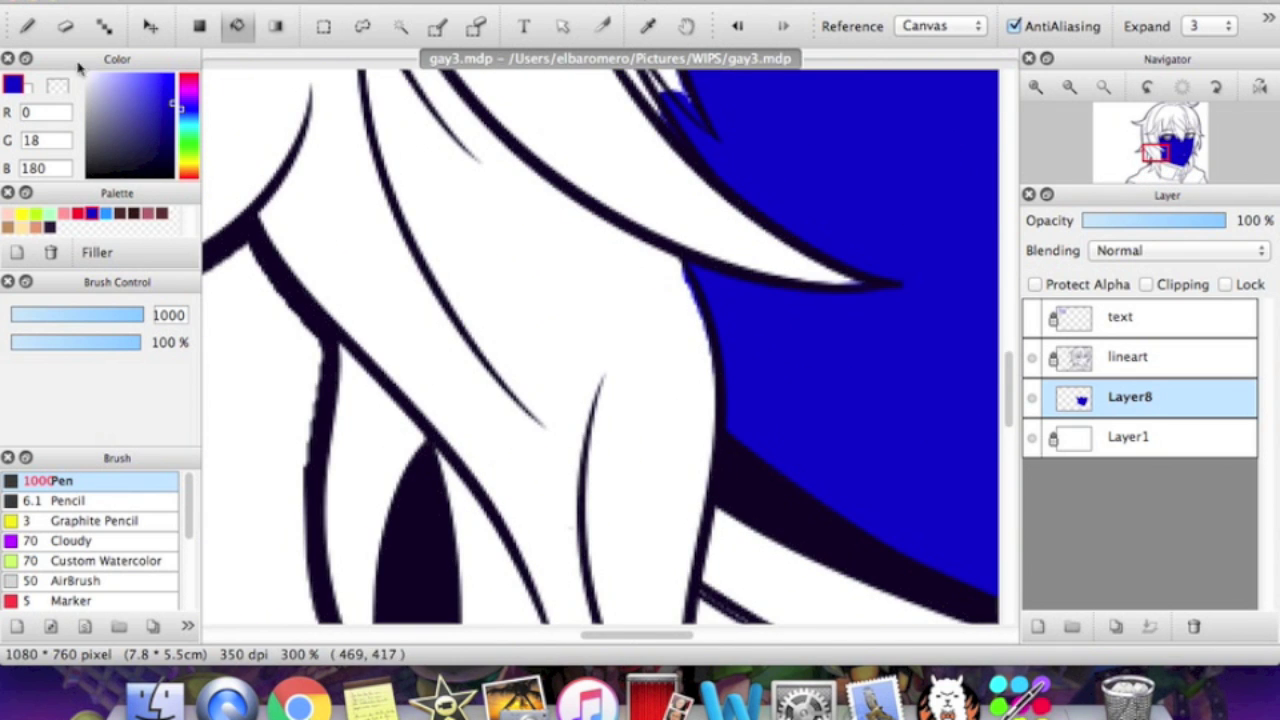
left_click(65, 25)
left_click_drag(671, 260, 701, 414)
left_click_drag(1162, 160, 1157, 152)
mouse_move(499, 410)
left_mouse_down()
mouse_move(473, 364)
mouse_move(501, 392)
mouse_move(473, 341)
mouse_move(527, 421)
mouse_move(473, 351)
mouse_move(516, 407)
left_mouse_up()
left_click(1077, 84)
left_click(1077, 84)
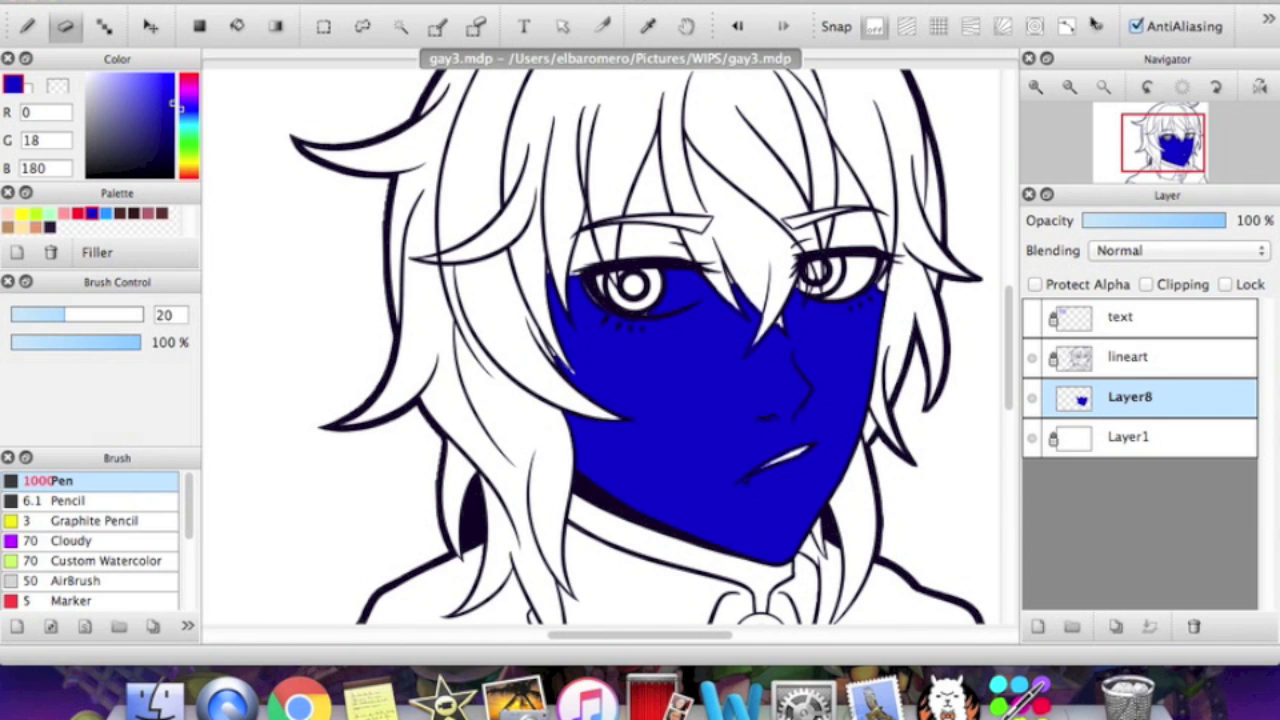
Set the bucket's Expand to 1 and undo the blue face fill on Layer8.
left_click(275, 26)
left_click(237, 26)
left_click(1195, 27)
left_click(1188, 10)
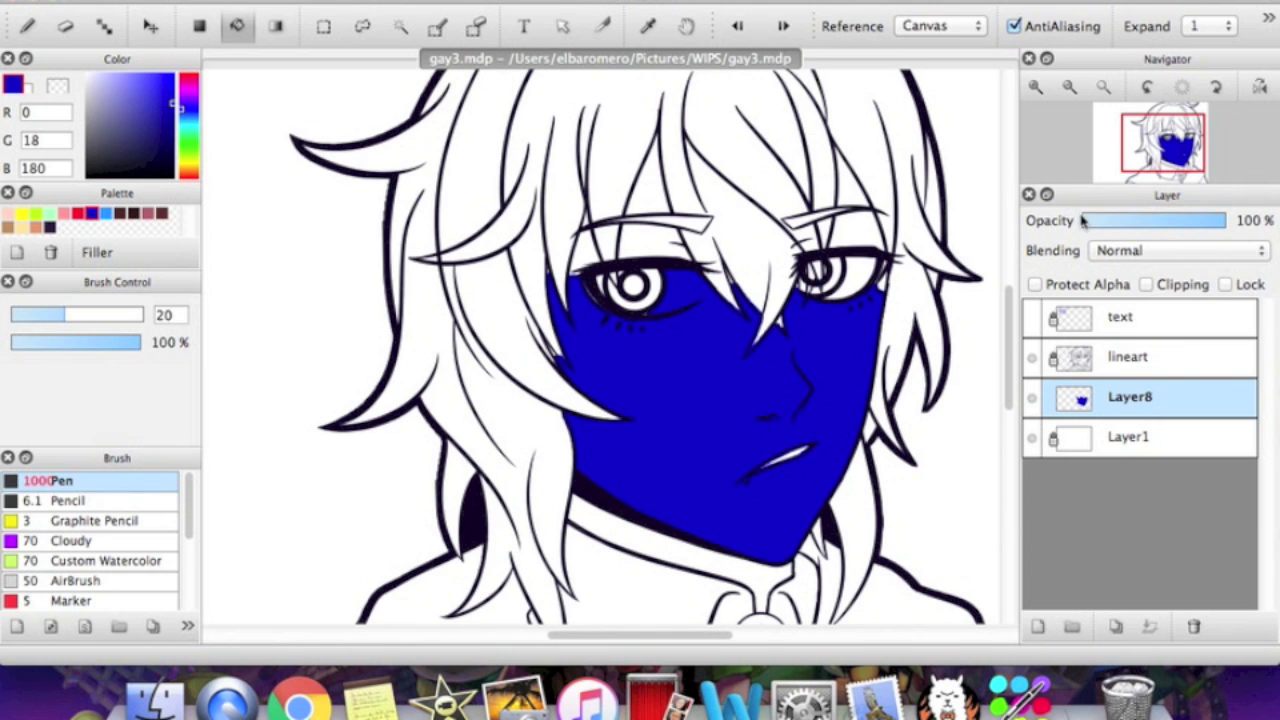
key("super+z")
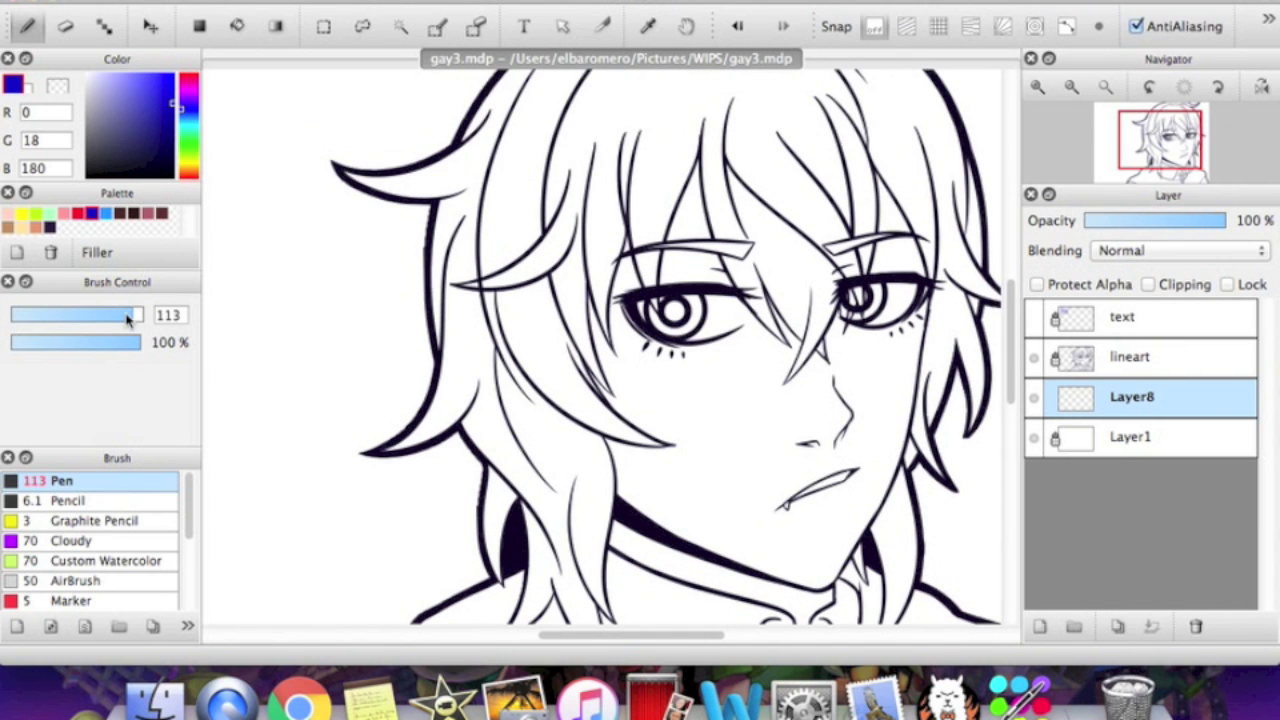
Paint blue RGB 0, 18, 180 roughly over the face and neck on Layer8 with the Pen at size 113.
left_click_drag(1157, 175, 1165, 160)
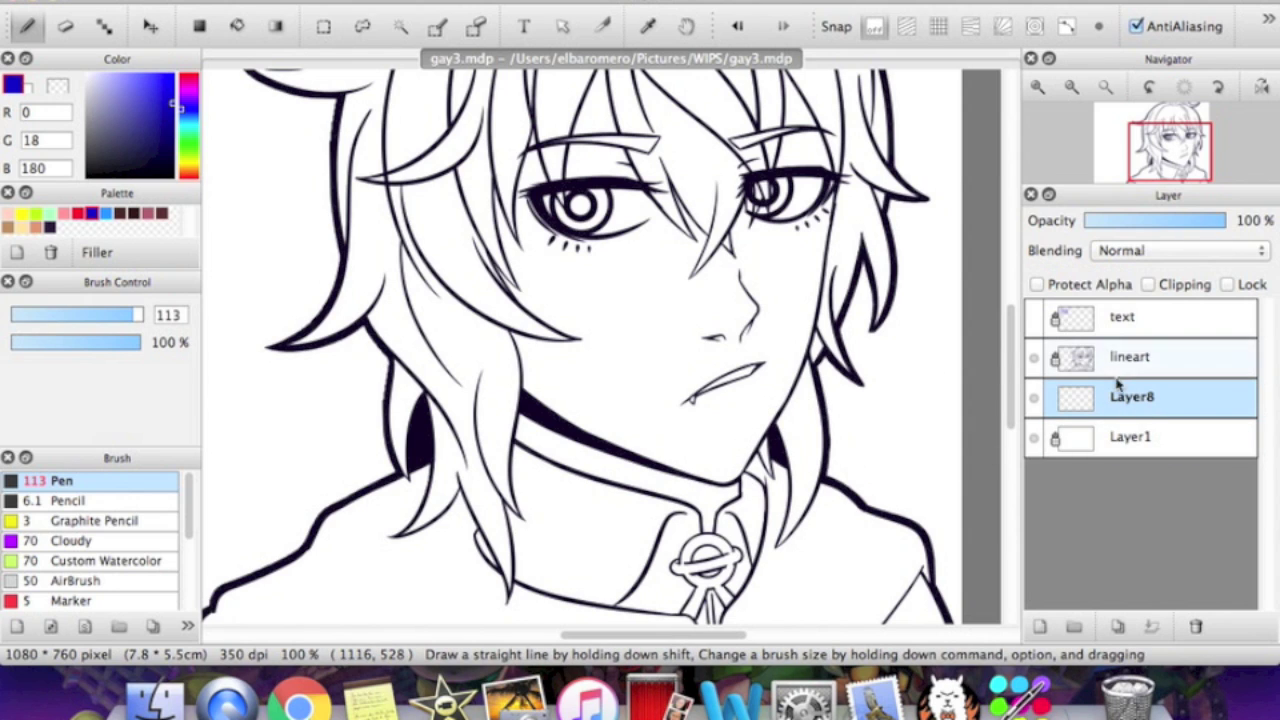
left_click(1148, 358)
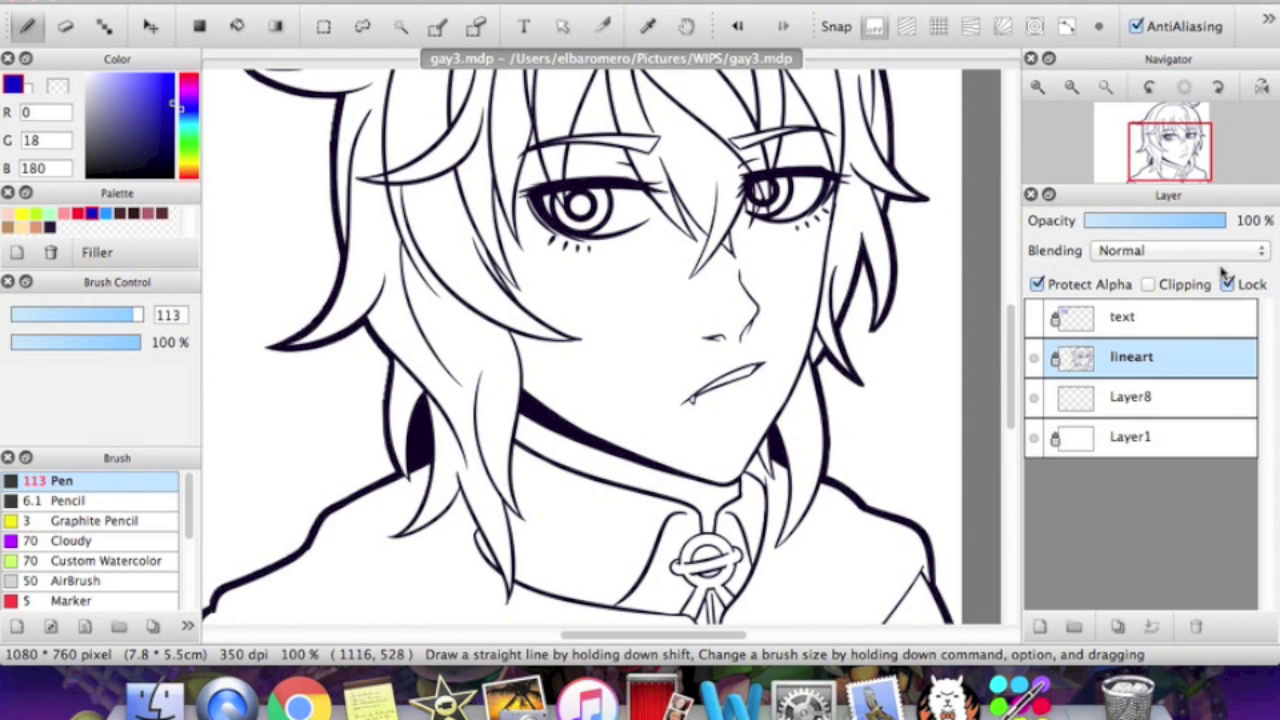
left_click(1156, 394)
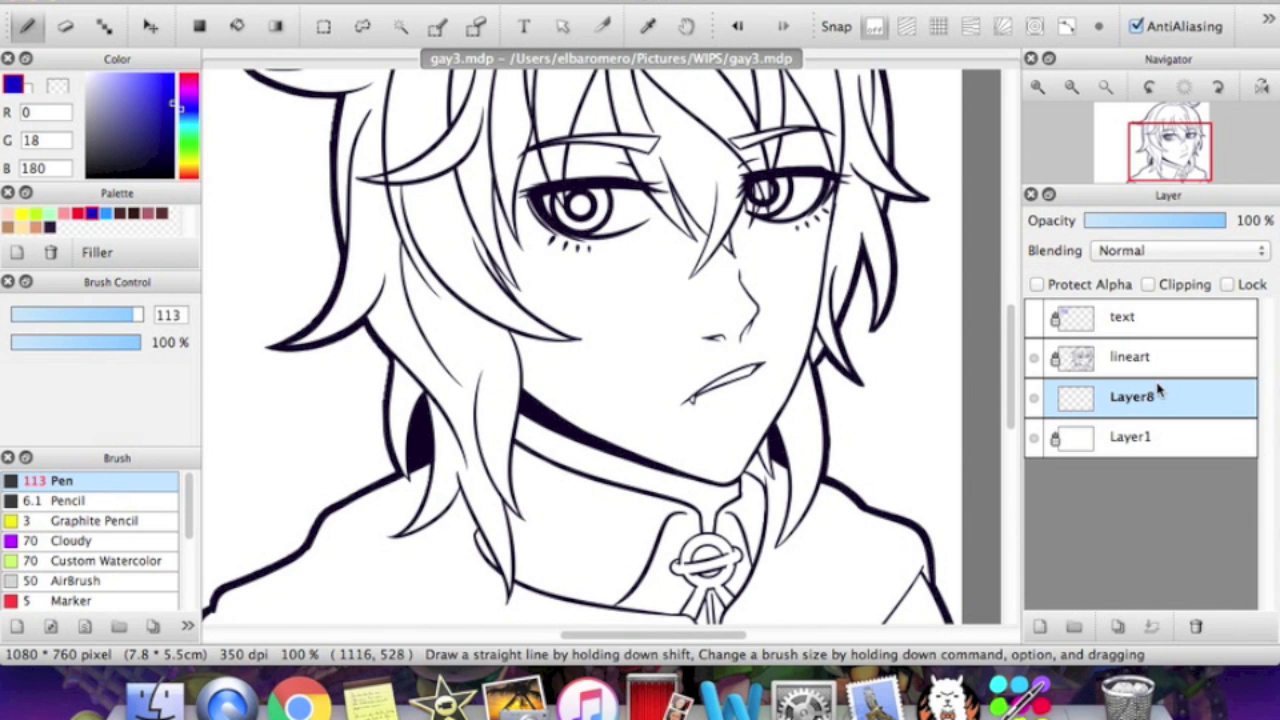
mouse_move(522, 414)
left_mouse_down()
mouse_move(562, 437)
mouse_move(520, 423)
mouse_move(692, 492)
mouse_move(712, 515)
mouse_move(737, 480)
mouse_move(742, 440)
mouse_move(730, 440)
mouse_move(780, 350)
mouse_move(804, 232)
mouse_move(794, 197)
mouse_move(710, 428)
mouse_move(692, 328)
mouse_move(672, 425)
mouse_move(515, 343)
left_mouse_up()
left_click(1168, 149)
mouse_move(605, 260)
left_mouse_down()
mouse_move(612, 200)
mouse_move(640, 346)
mouse_move(713, 433)
mouse_move(686, 326)
mouse_move(793, 322)
mouse_move(834, 343)
mouse_move(571, 357)
mouse_move(543, 271)
mouse_move(535, 370)
mouse_move(623, 414)
left_mouse_up()
left_click(803, 208)
left_click_drag(555, 255, 546, 252)
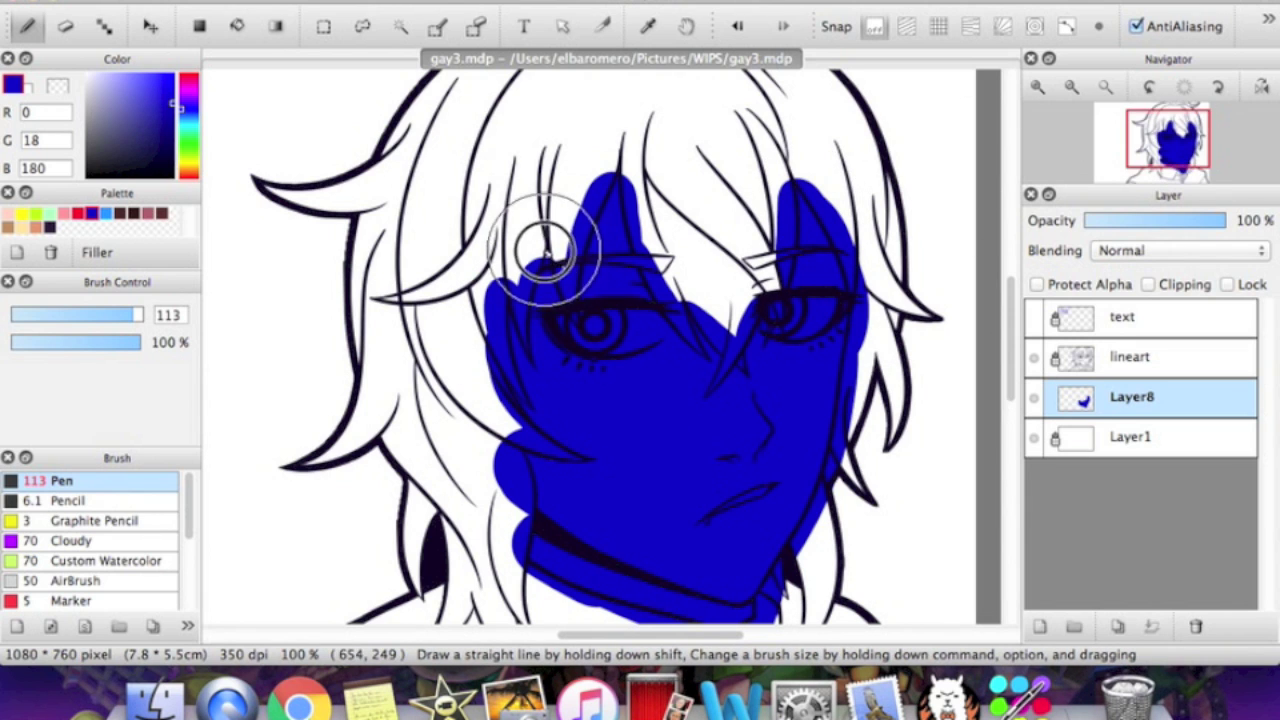
left_click_drag(560, 271, 554, 267)
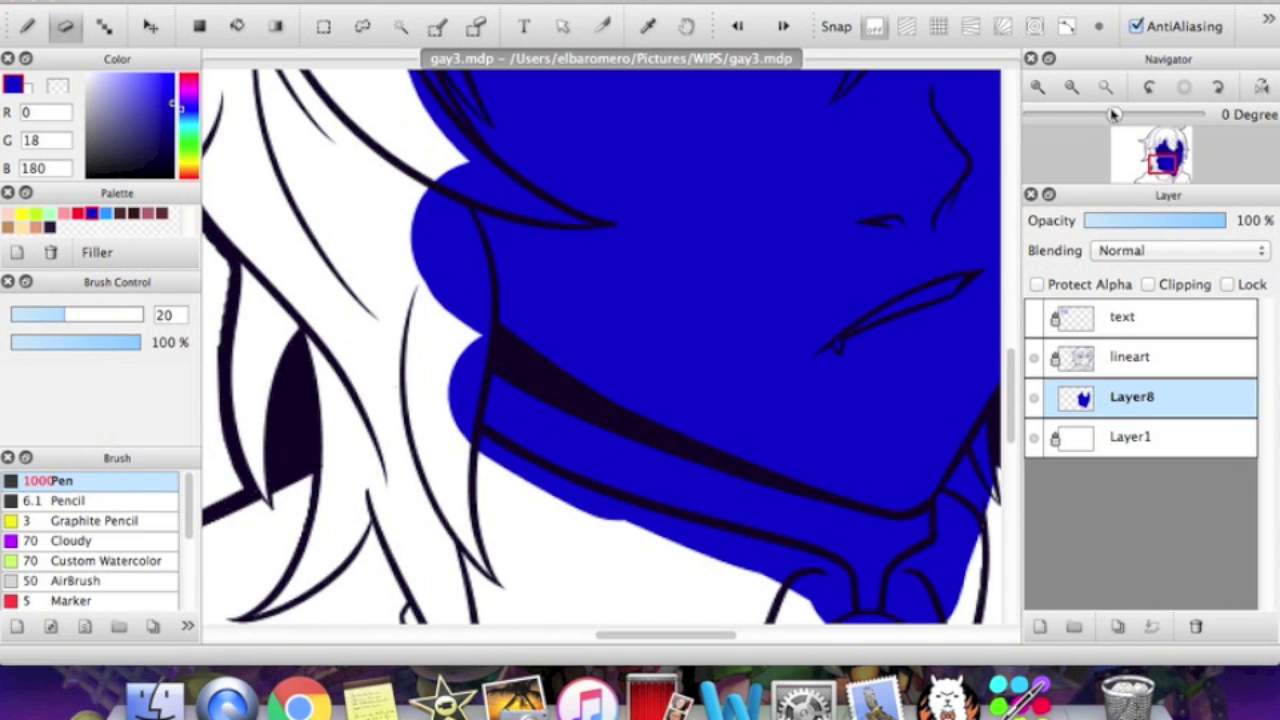
Erase the blue overspill outside the face outline on both sides with the Eraser at size 20.
left_click_drag(1152, 162, 1156, 160)
mouse_move(676, 344)
left_mouse_down()
mouse_move(653, 291)
mouse_move(627, 434)
mouse_move(667, 276)
mouse_move(637, 440)
mouse_move(646, 178)
mouse_move(658, 293)
mouse_move(653, 185)
mouse_move(668, 280)
mouse_move(633, 455)
mouse_move(656, 333)
mouse_move(638, 440)
mouse_move(668, 330)
mouse_move(651, 440)
mouse_move(664, 309)
mouse_move(643, 418)
mouse_move(630, 157)
mouse_move(628, 305)
mouse_move(615, 152)
mouse_move(613, 213)
mouse_move(636, 300)
mouse_move(644, 286)
mouse_move(608, 258)
left_mouse_up()
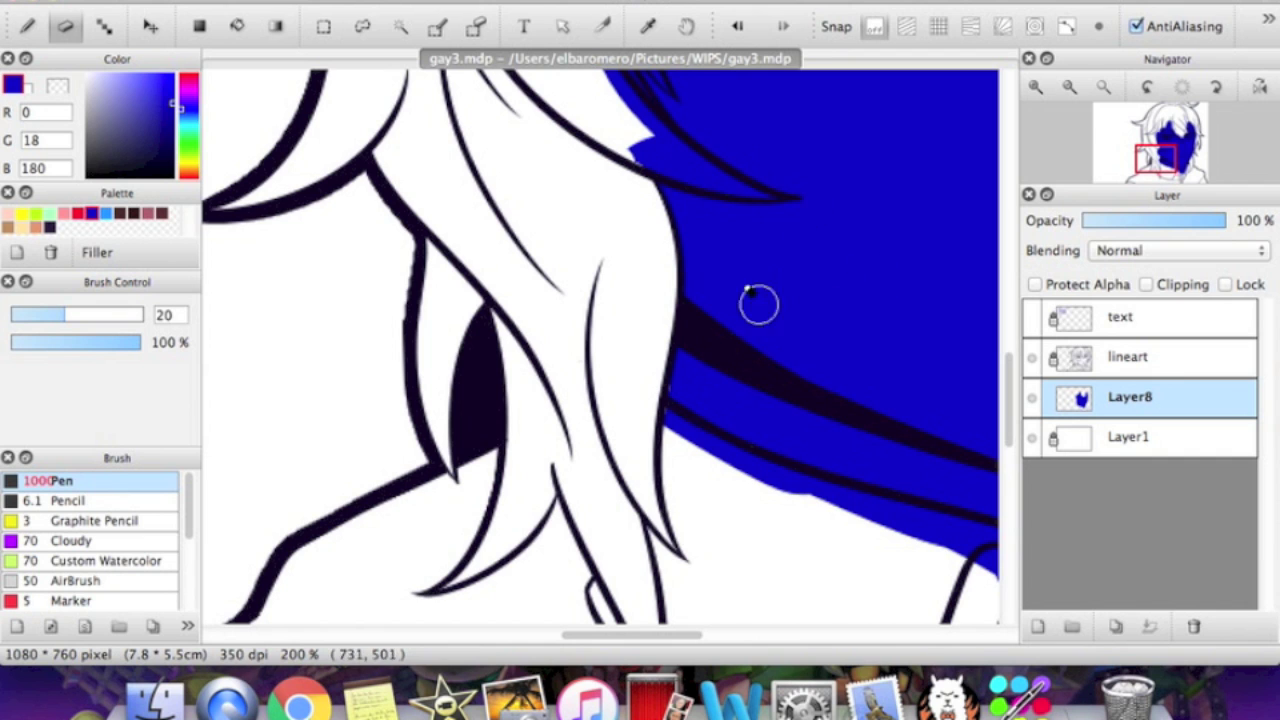
mouse_move(1133, 127)
left_click_drag(1150, 175, 1165, 115)
mouse_move(706, 134)
left_mouse_down()
mouse_move(768, 236)
mouse_move(691, 122)
mouse_move(759, 226)
mouse_move(676, 120)
mouse_move(789, 277)
mouse_move(709, 117)
mouse_move(843, 369)
left_mouse_up()
left_click_drag(745, 198, 834, 440)
left_click_drag(817, 294, 832, 508)
left_click_drag(846, 360, 836, 558)
left_click_drag(1009, 346, 1009, 375)
left_click_drag(822, 287, 809, 505)
left_click_drag(820, 310, 808, 560)
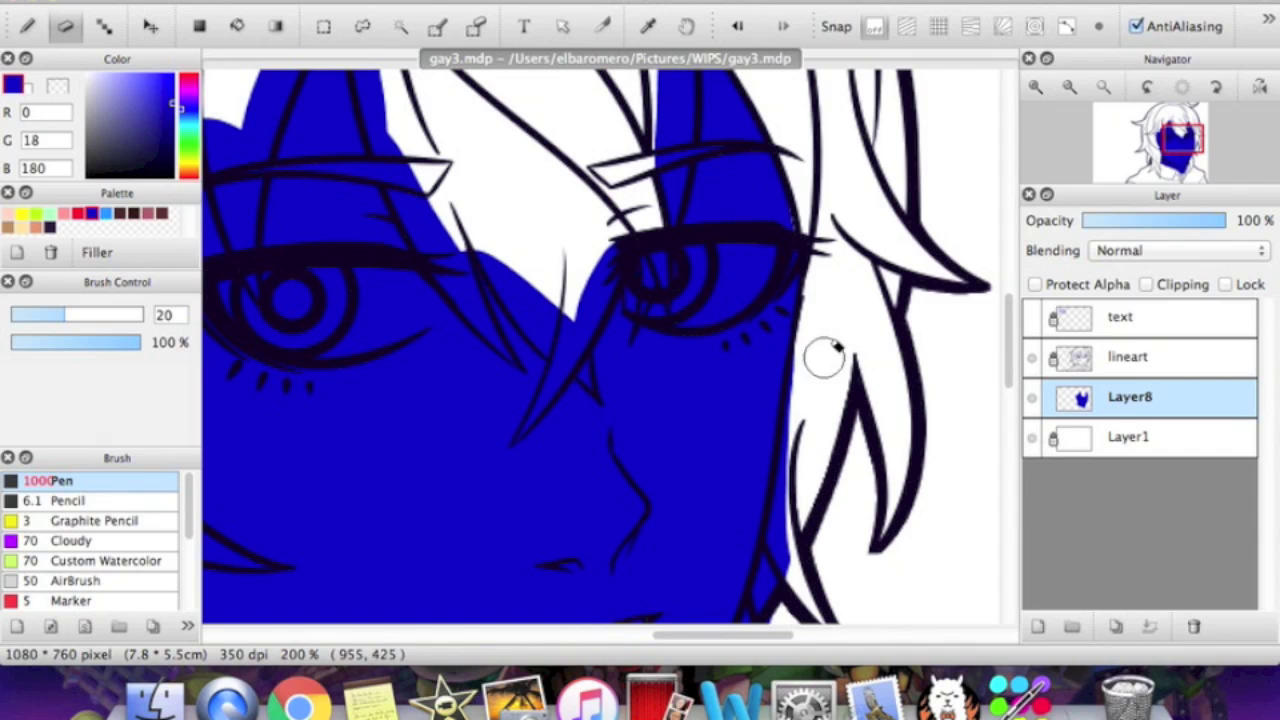
left_click(1070, 88)
left_click(1076, 92)
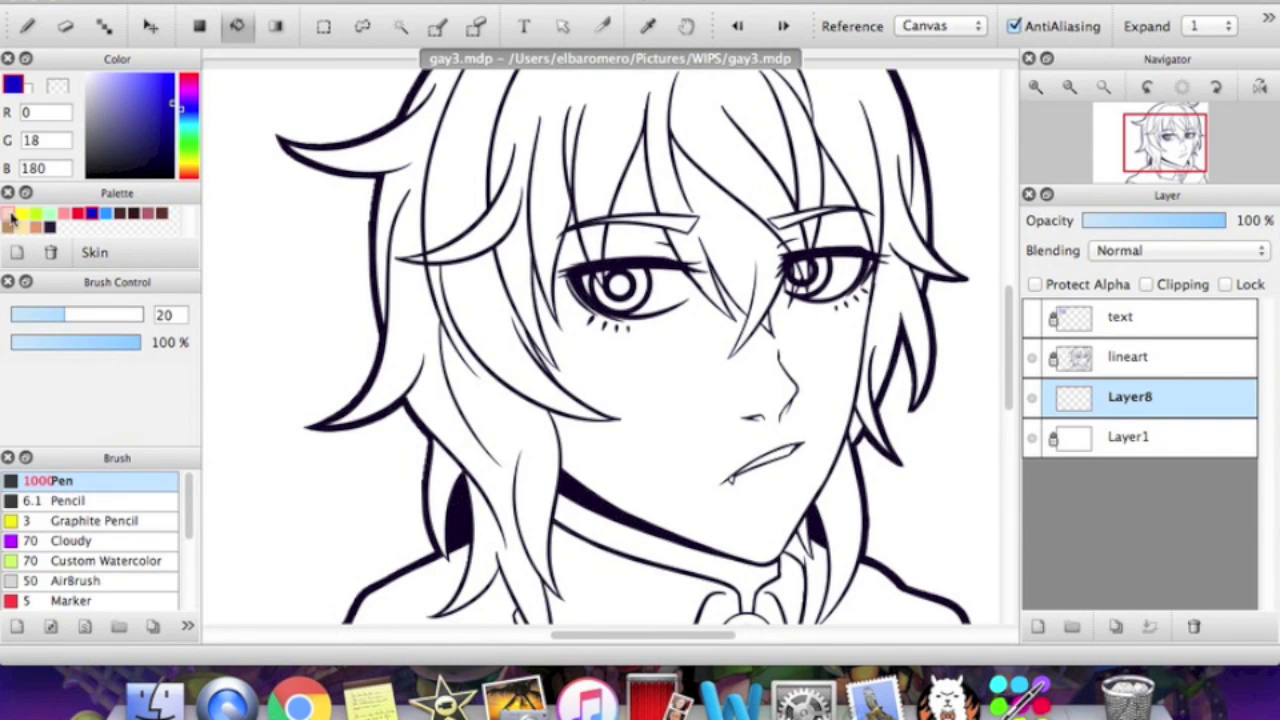
Bucket-fill the face, neck and skin areas between the hair above both eyes with the Skin colour RGB 255, 211, 194 at Expand 1.
left_click(8, 213)
left_click(675, 473)
left_click(685, 551)
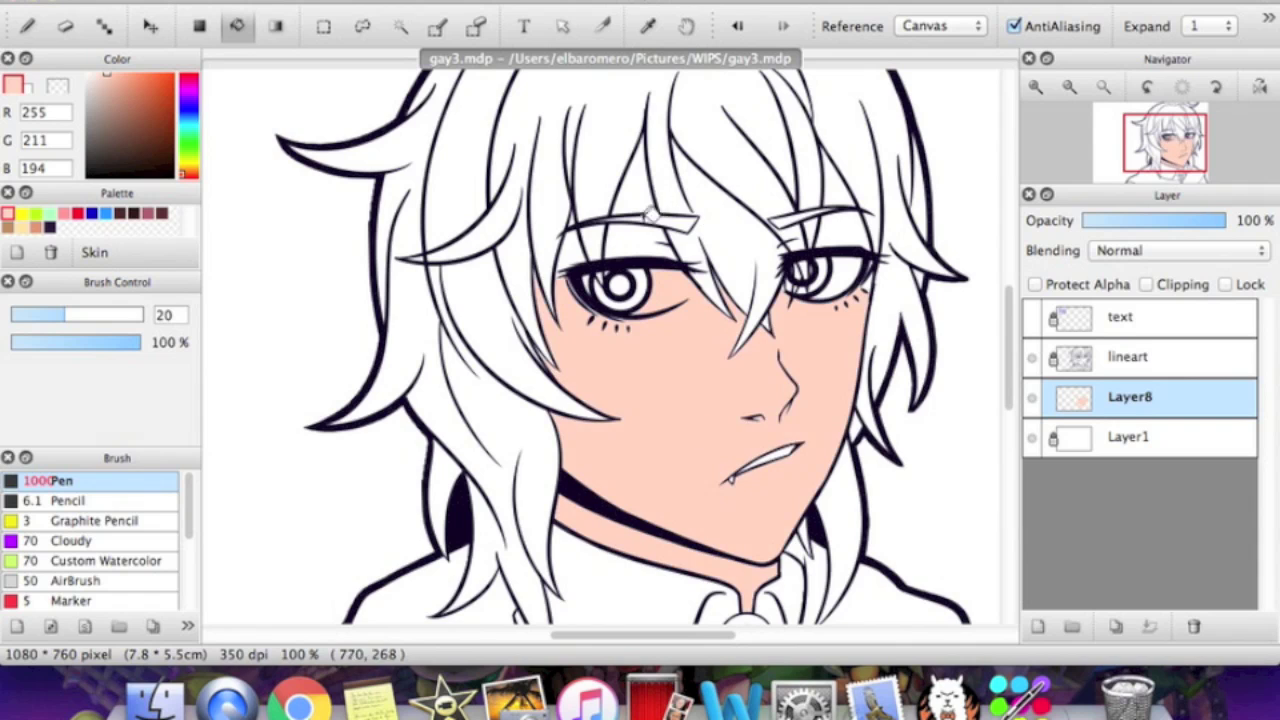
left_click(629, 247)
left_click(573, 251)
left_click(632, 193)
left_click(847, 239)
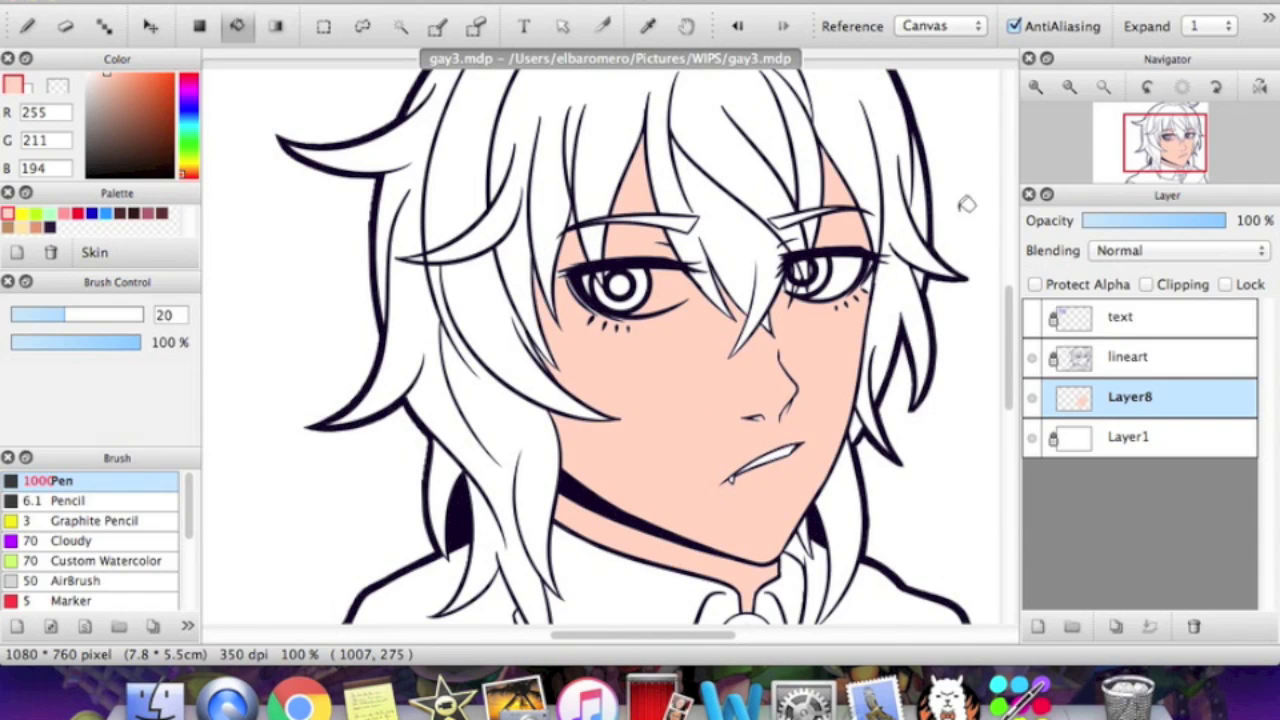
Add a new layer directly above Layer1, beneath the skin layer.
left_click_drag(1158, 160, 1159, 149)
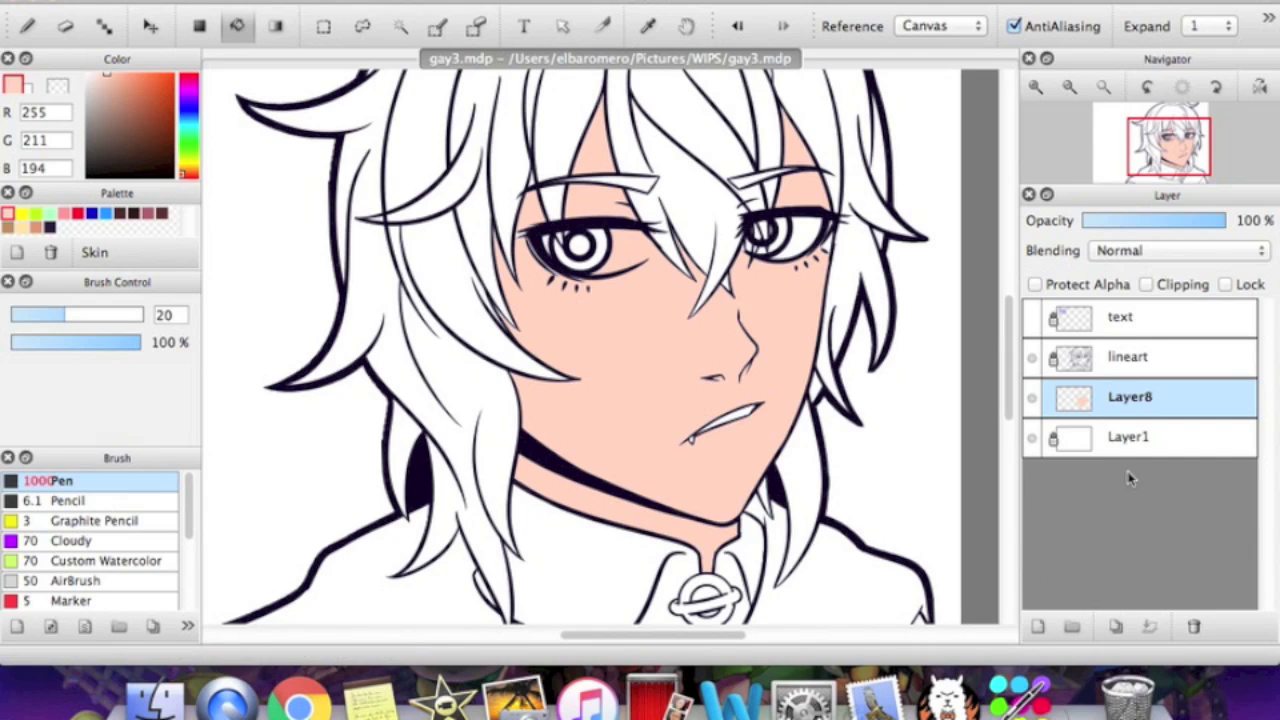
left_click(1128, 440)
left_click(1037, 624)
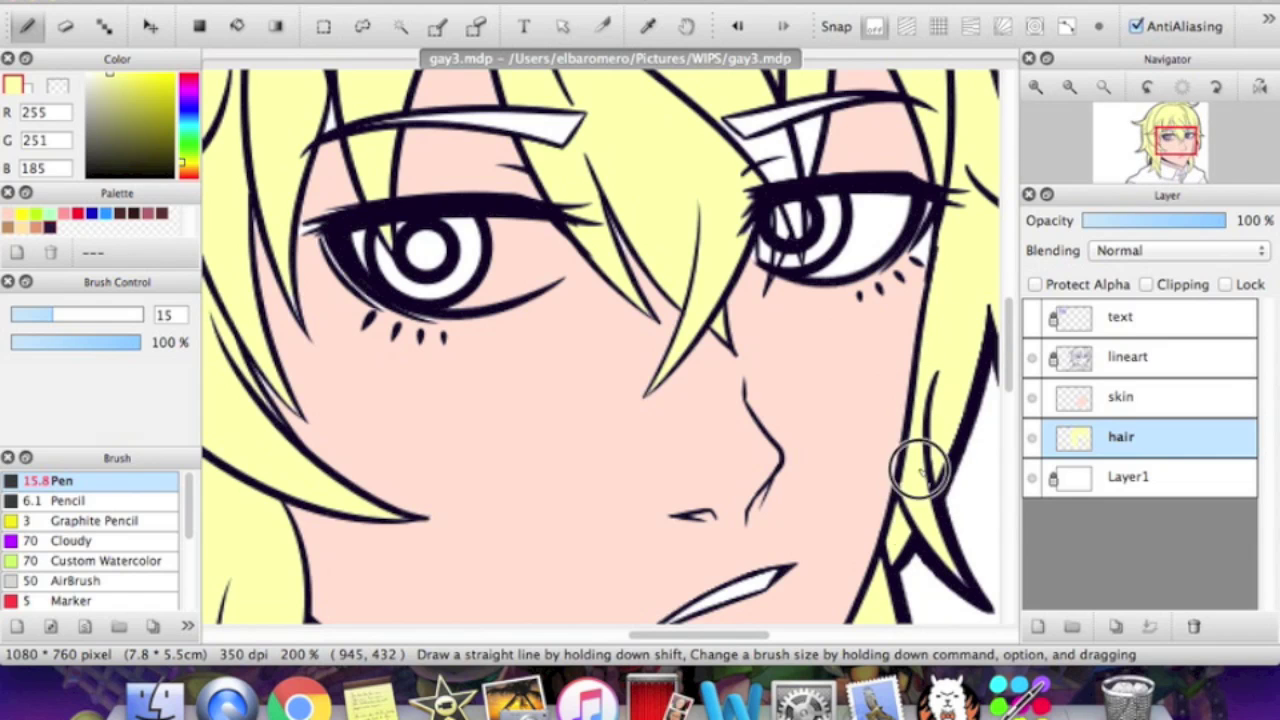
Touch up the hair ends around the neck and collar on the hair layer with the size 15.8 Pen in yellow RGB 255, 251, 185.
left_click(1072, 87)
left_click(1167, 165)
left_click_drag(1168, 167, 1169, 172)
left_click(1038, 91)
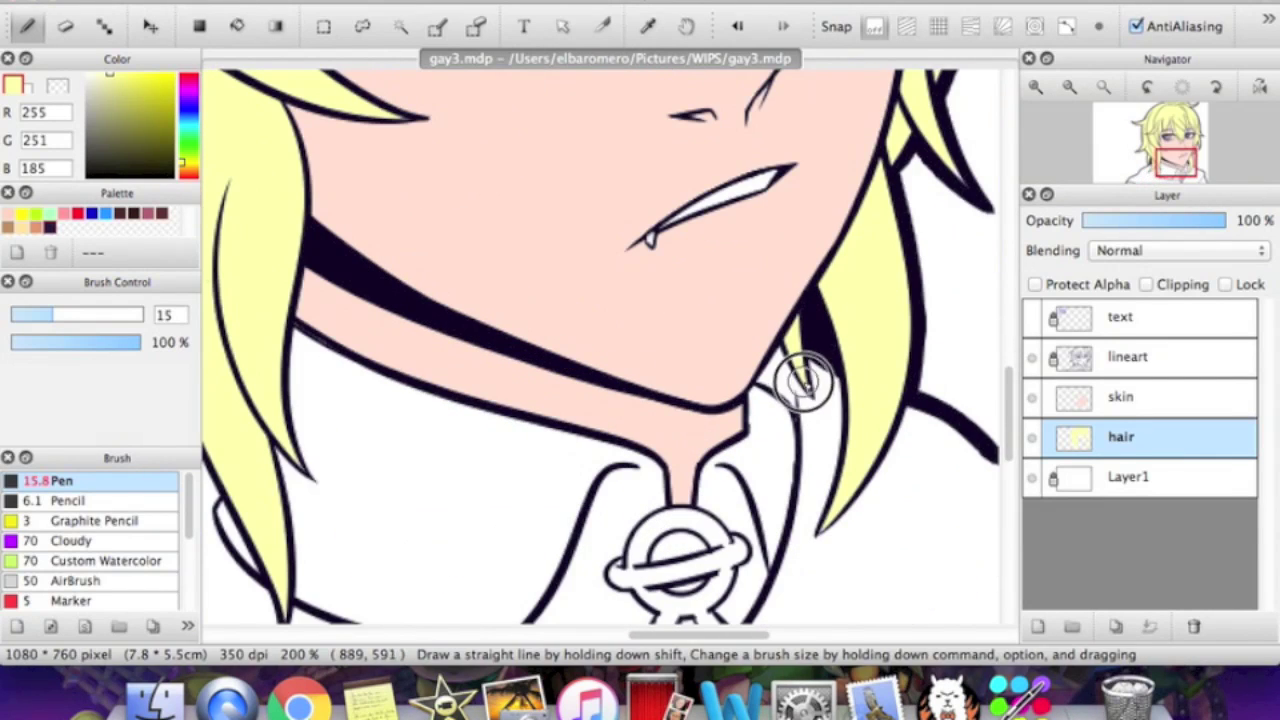
left_click(1154, 177)
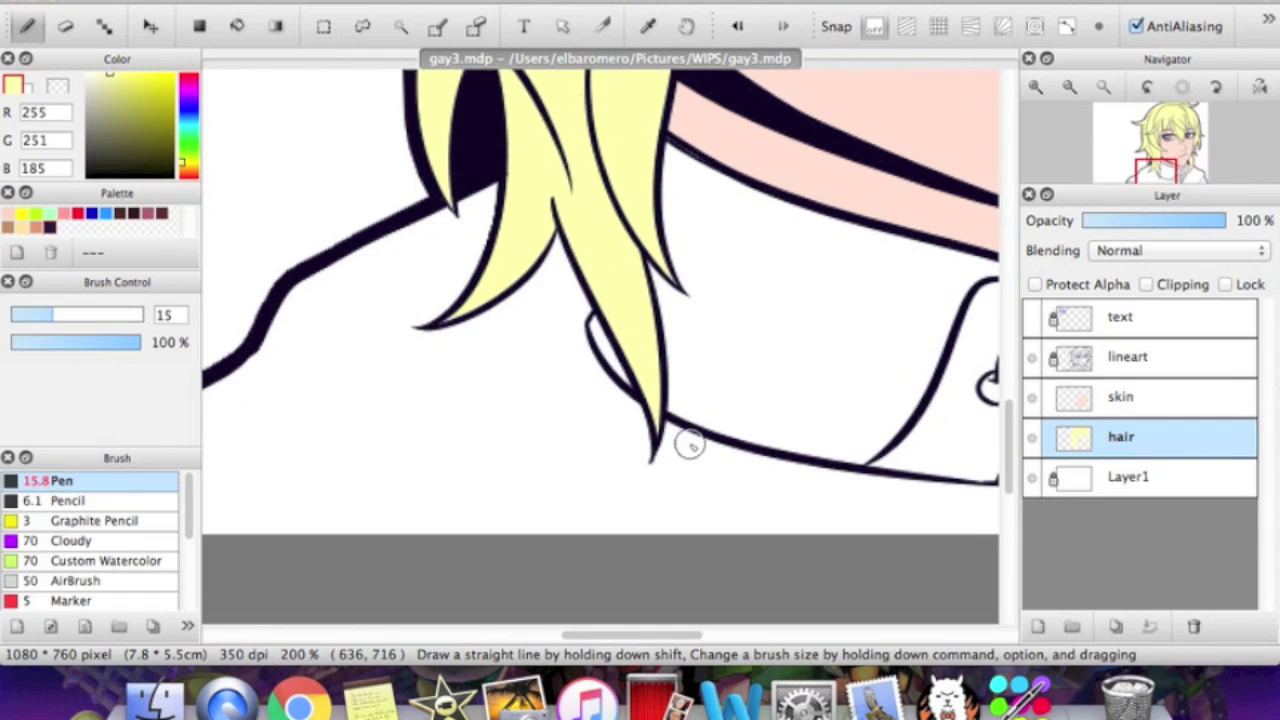
left_click(1069, 87)
left_click(1069, 87)
left_click(1069, 87)
left_click_drag(1157, 165, 1155, 133)
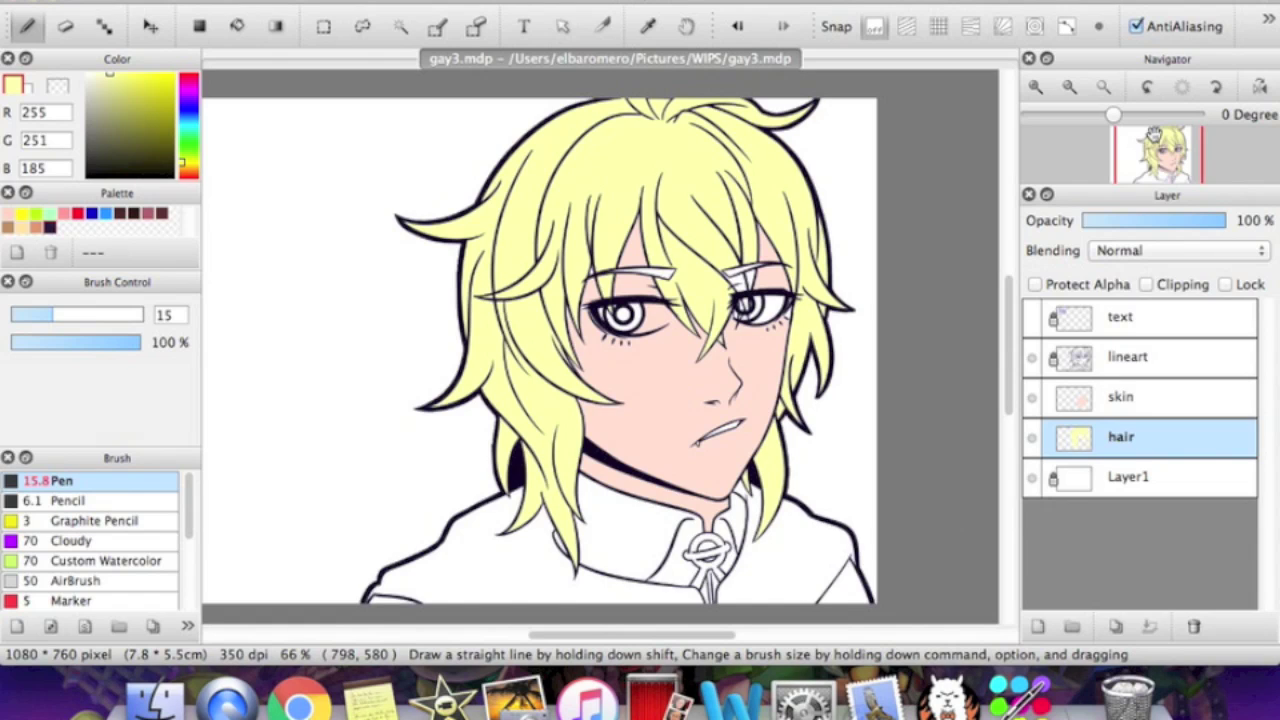
left_click_drag(1155, 133, 1145, 136)
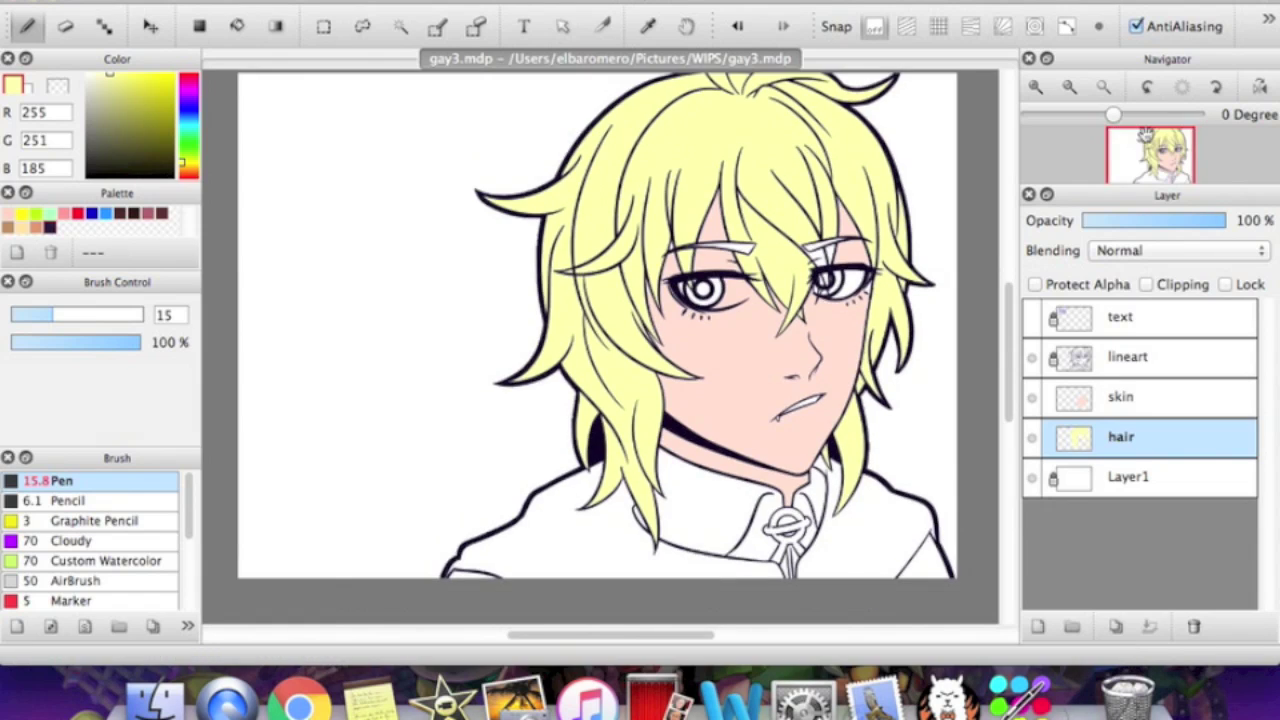